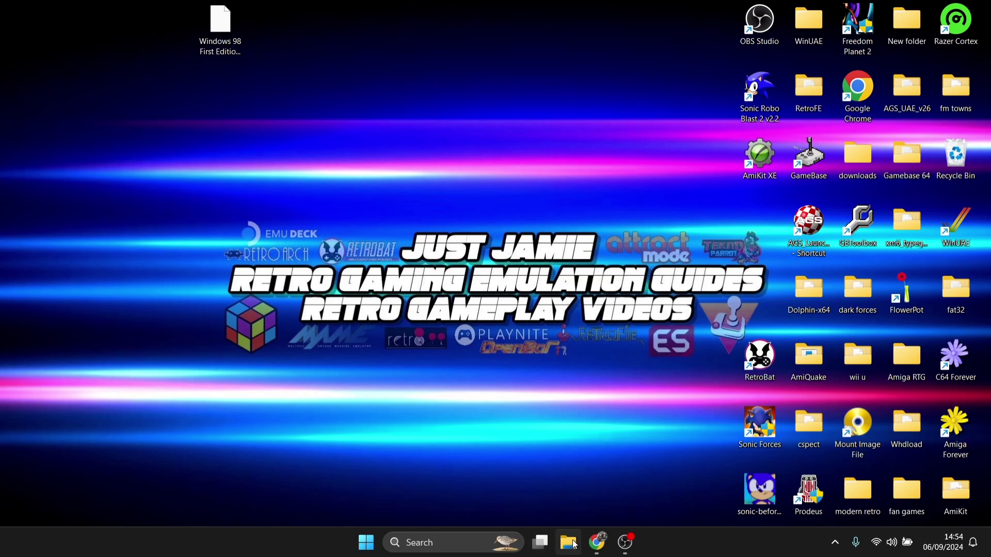
Step: Download the 64-bit Windows RetroArch build from retroarch.com in Chrome, then minimize Chrome
click(597, 542)
click(259, 241)
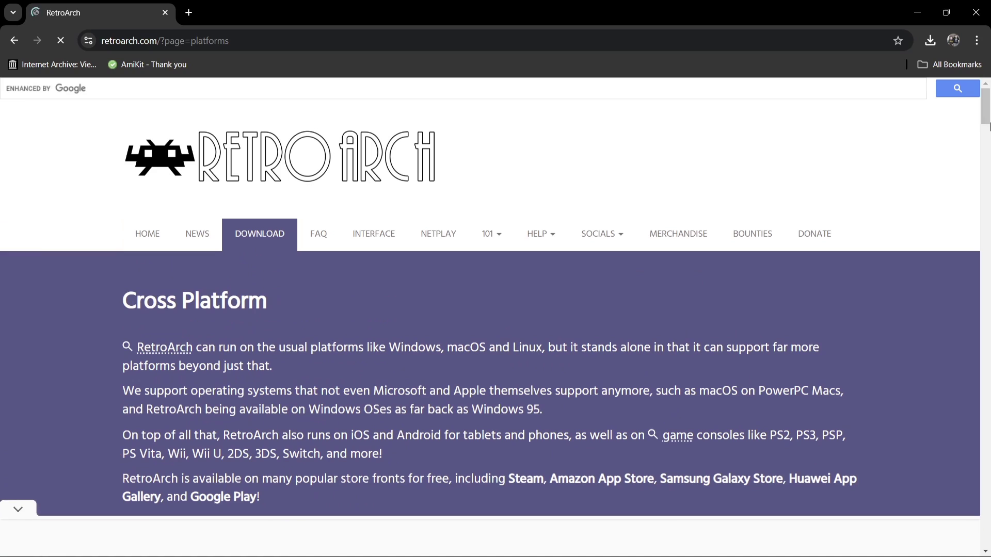
drag(987, 113, 987, 246)
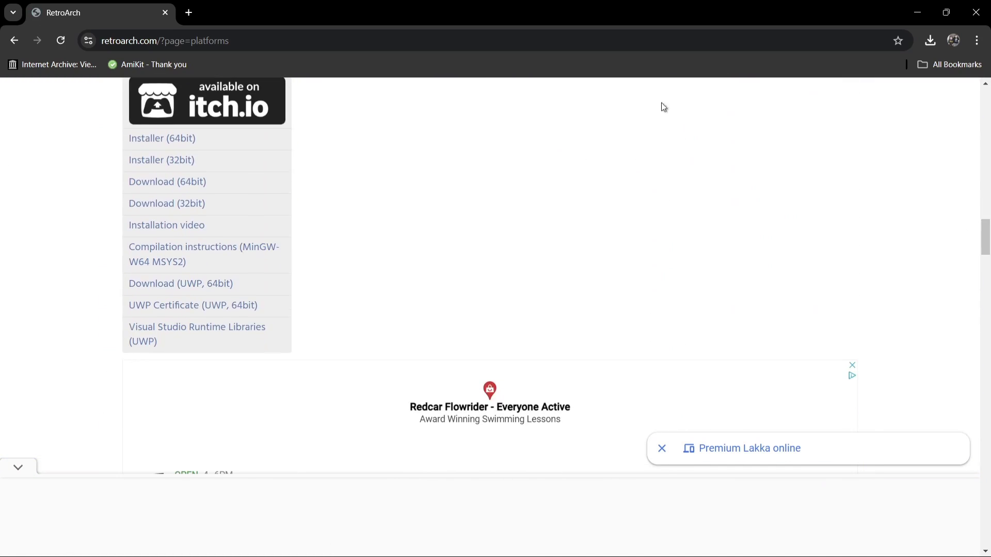
click(190, 183)
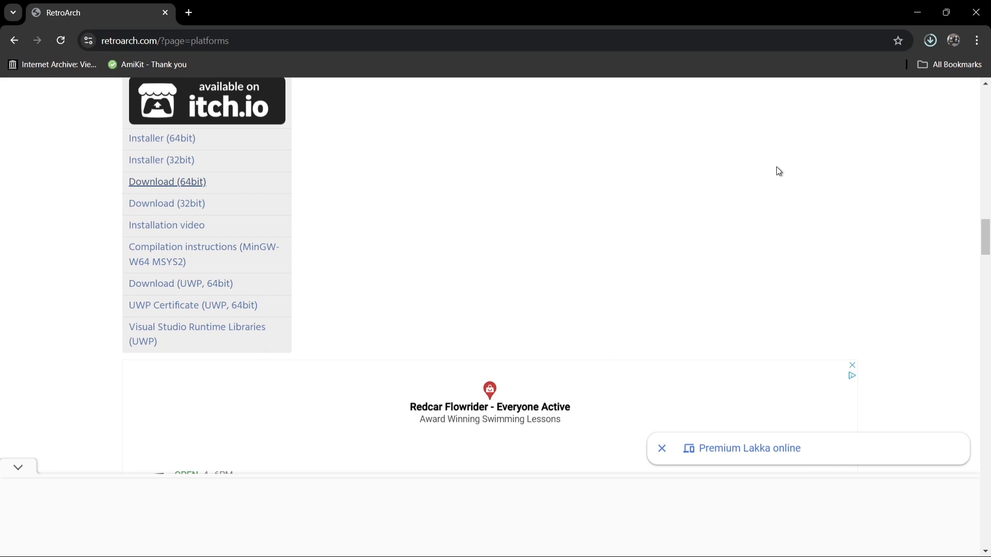
click(928, 14)
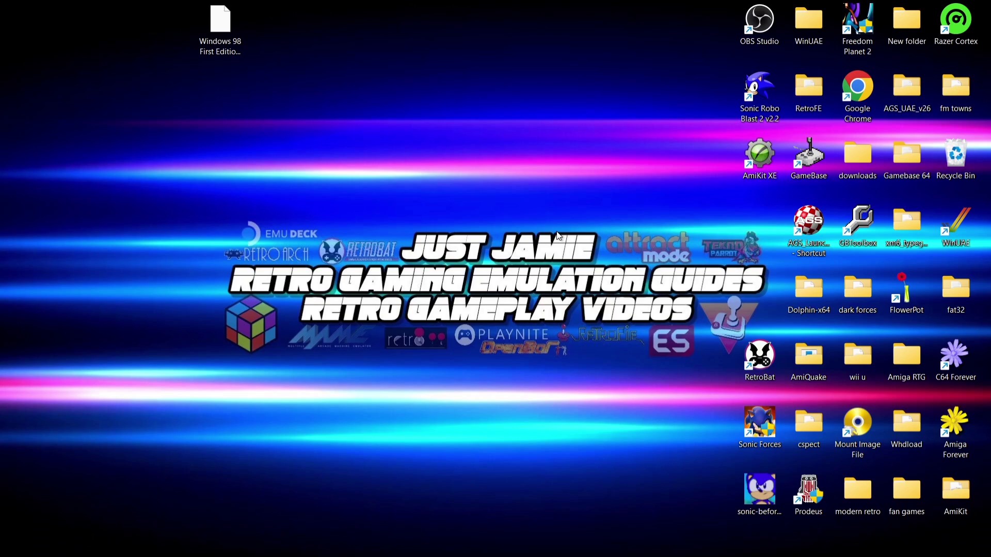
Step: Open RetroArch (1).7z in WinRAR and extract the RetroArch-Win64 folder onto the desktop
click(215, 25)
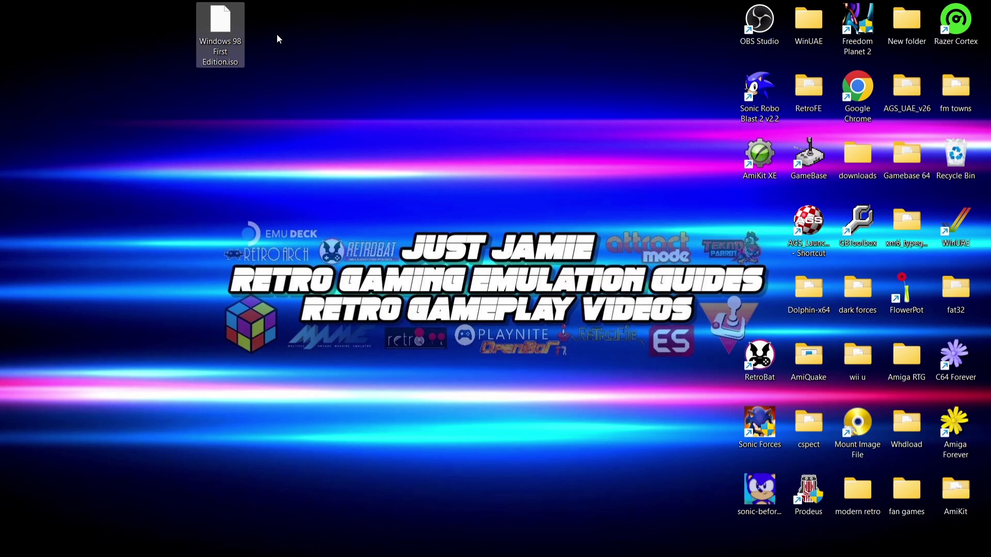
key(ctrl+v)
double_click(555, 106)
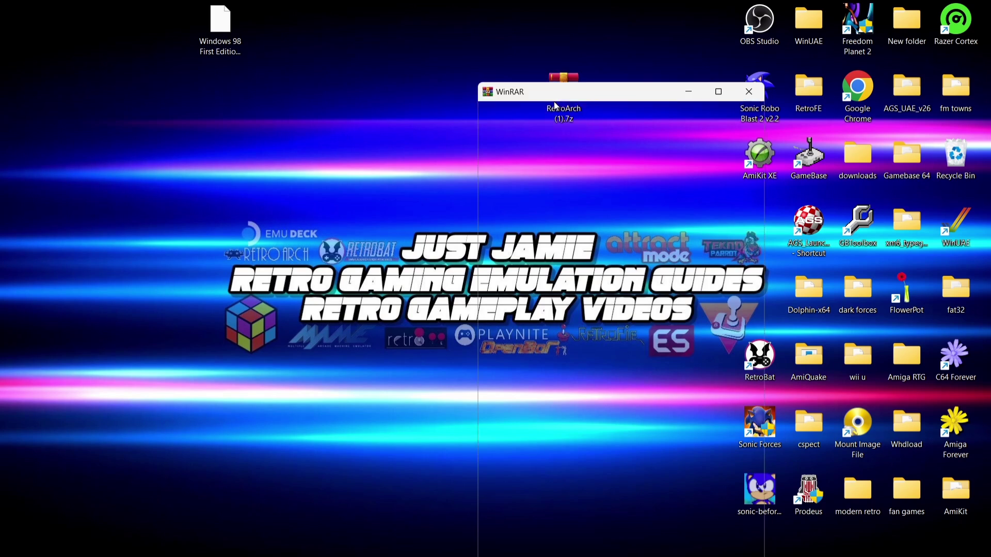
click(724, 86)
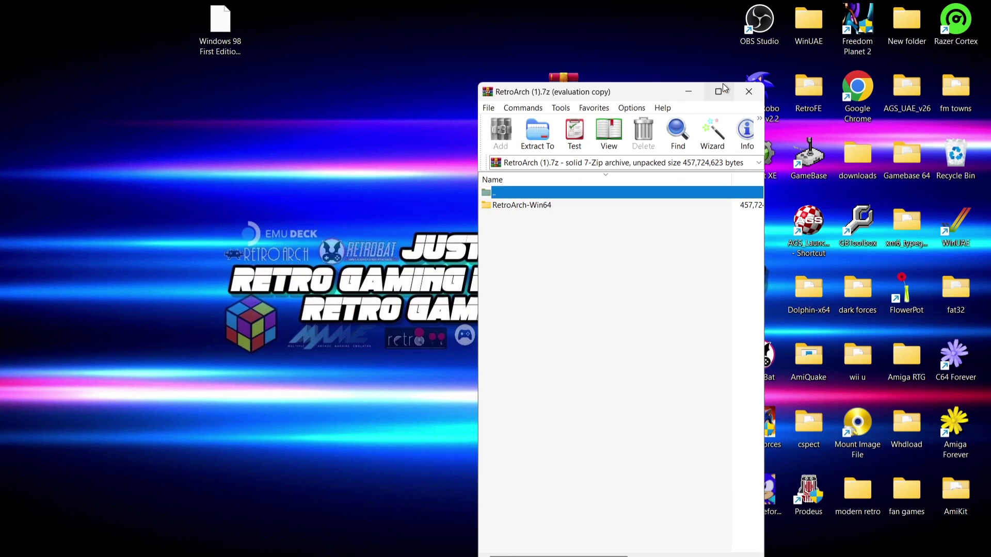
click(526, 207)
drag(314, 202, 315, 202)
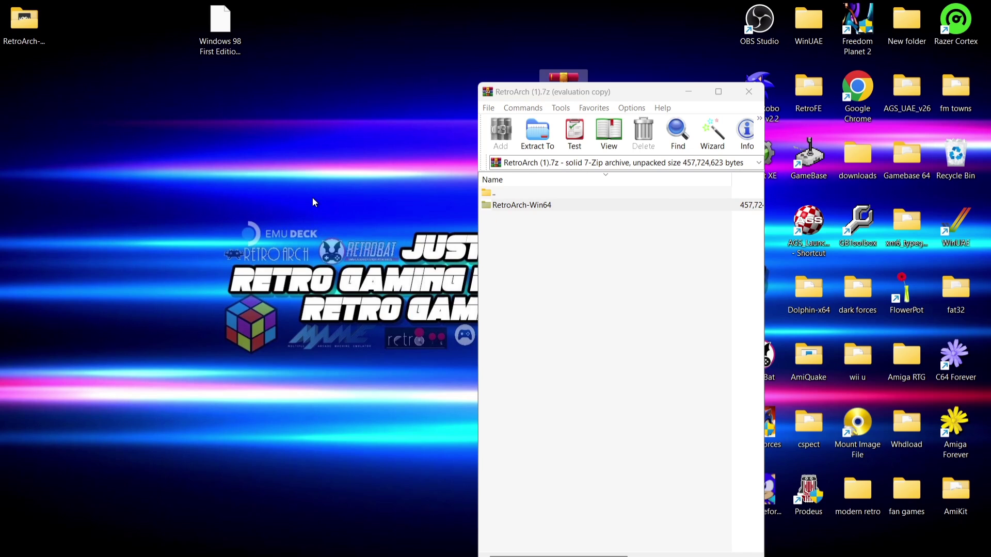
Step: Close WinRAR and delete the RetroArch (1).7z archive from the desktop
click(749, 92)
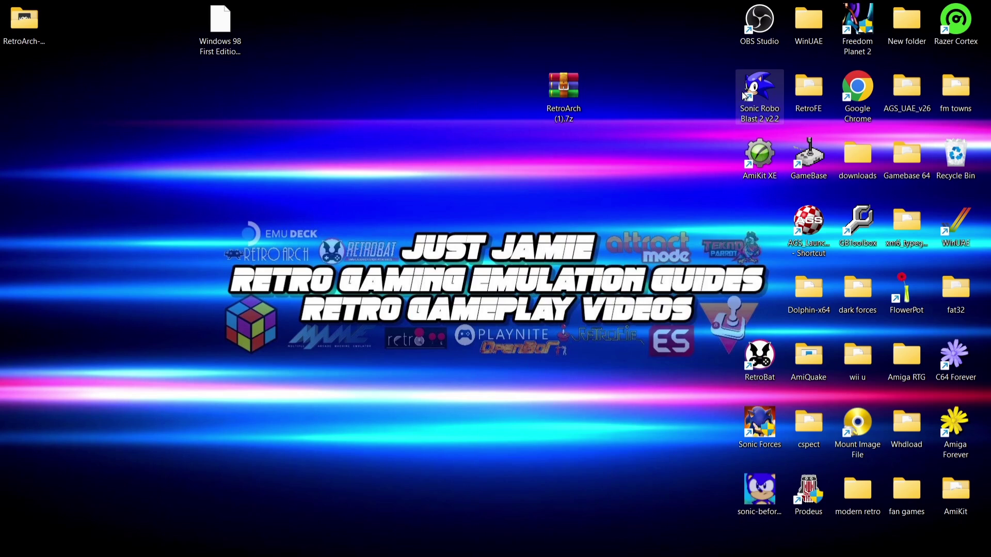
right_click(561, 88)
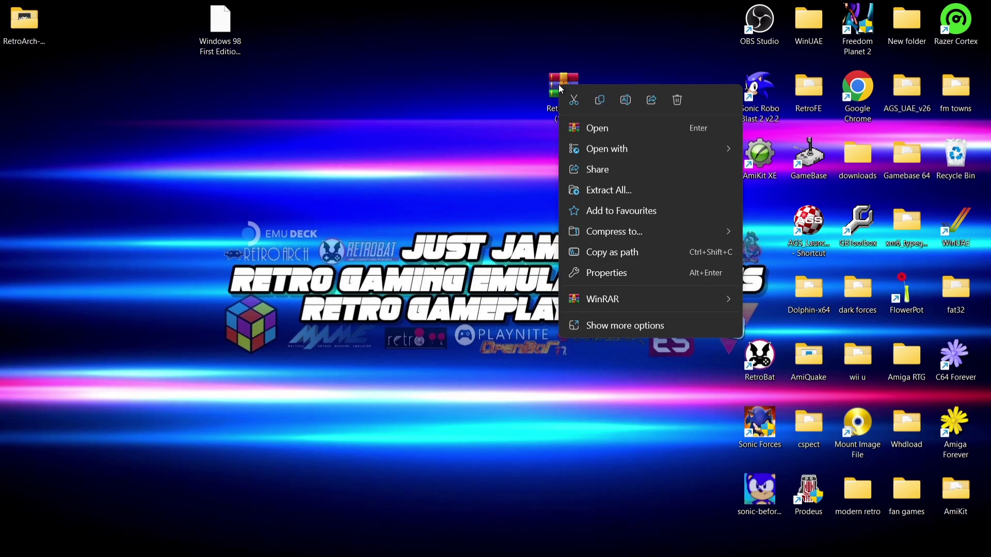
click(678, 100)
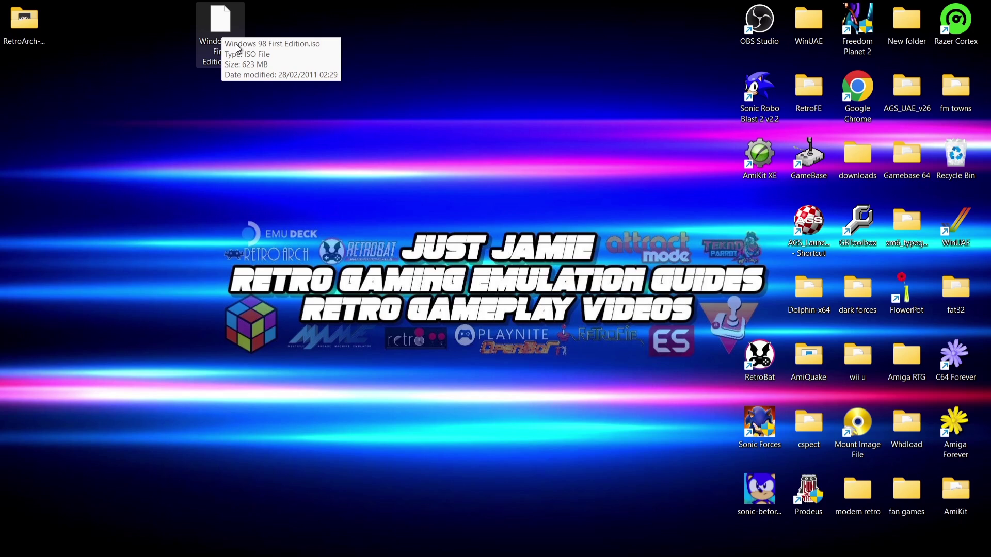
Step: Create a new folder named windows98 inside RetroArch-Win64
double_click(24, 22)
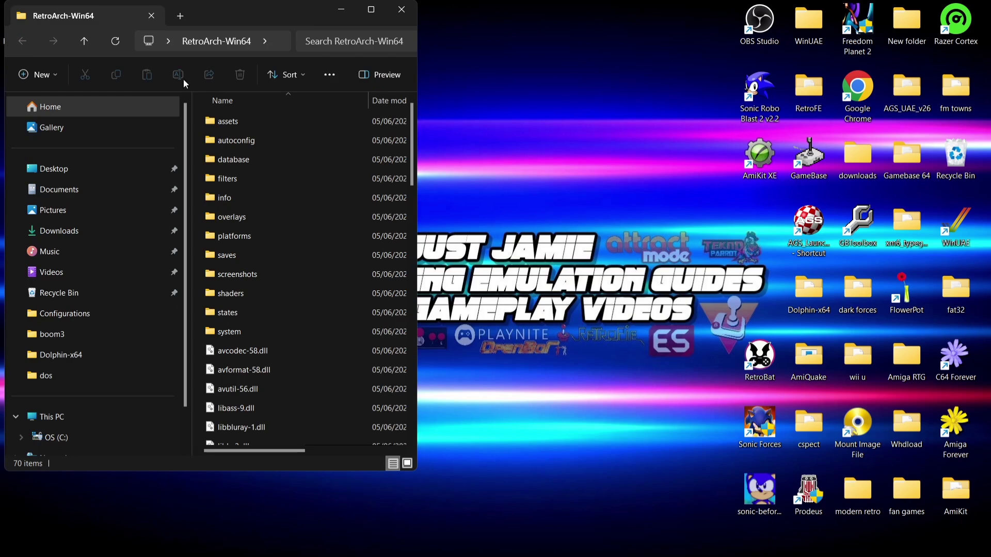
right_click(197, 242)
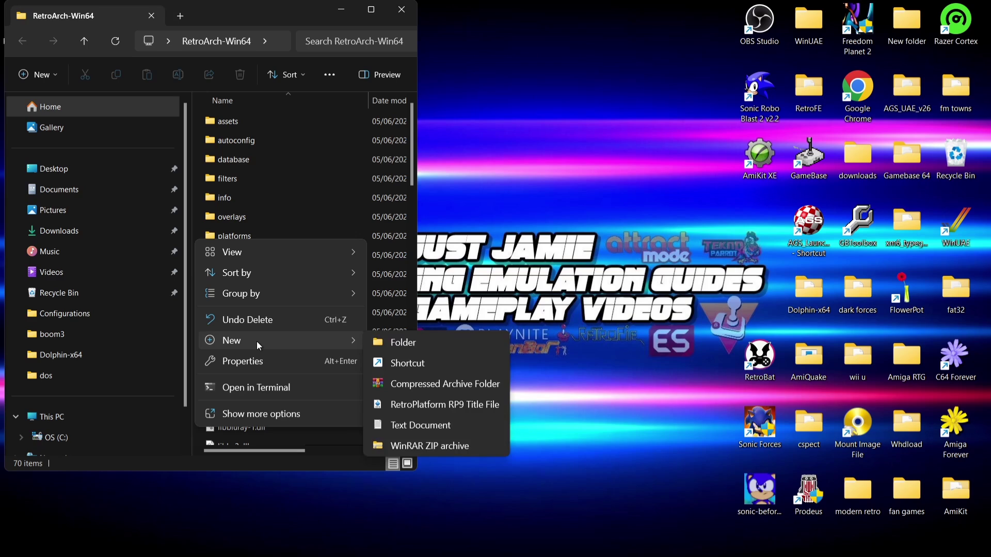
click(419, 342)
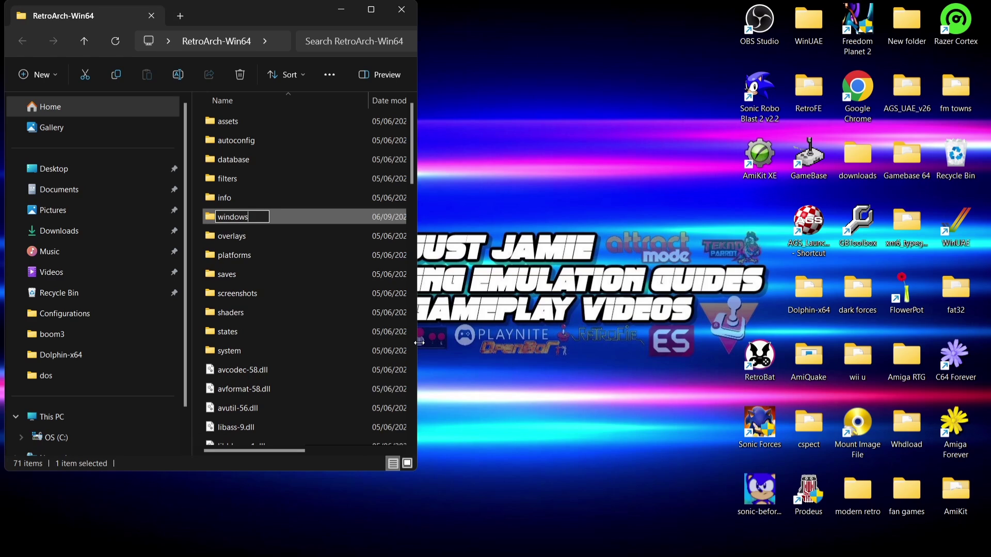
key(Return)
Step: Move Windows 98 First Edition.iso into windows98, then maximize the window and scroll to retroarch.exe
drag(260, 4, 561, 41)
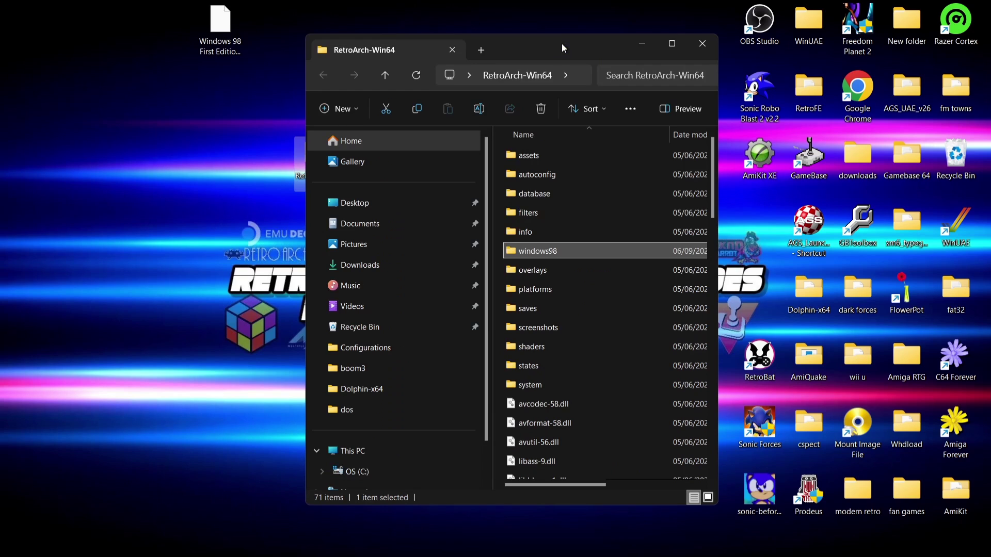
click(216, 32)
drag(216, 32, 540, 250)
double_click(592, 47)
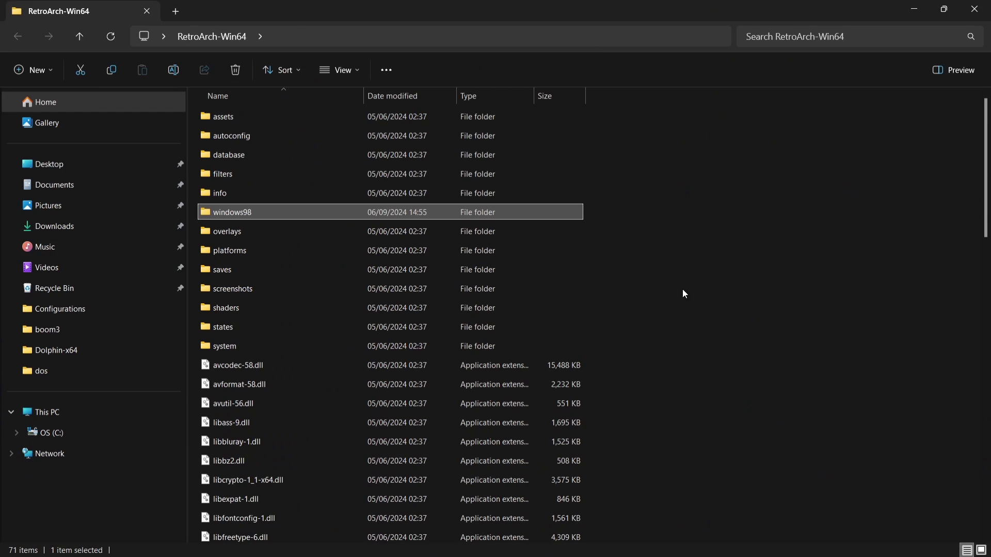
scroll(988, 207, down, 16)
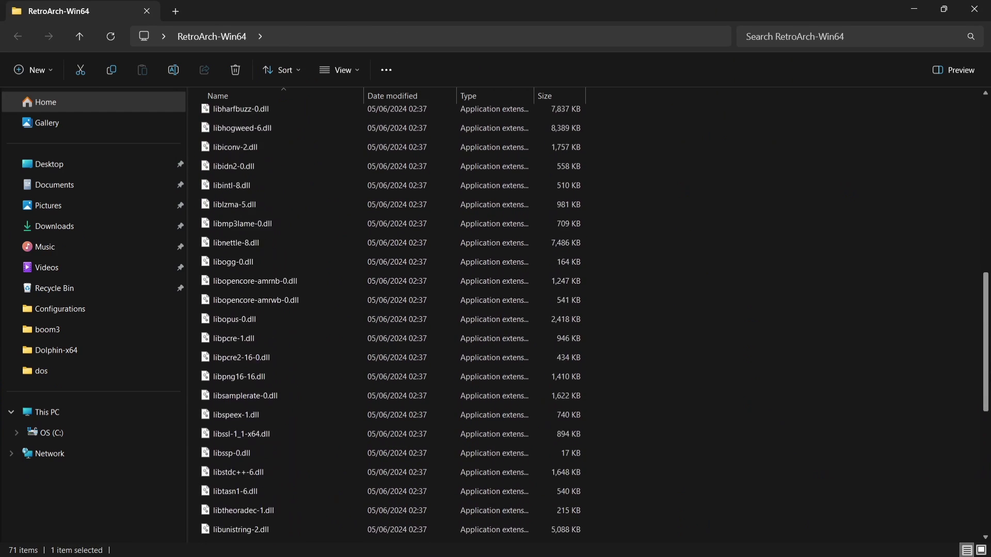
scroll(518, 445, down, 1)
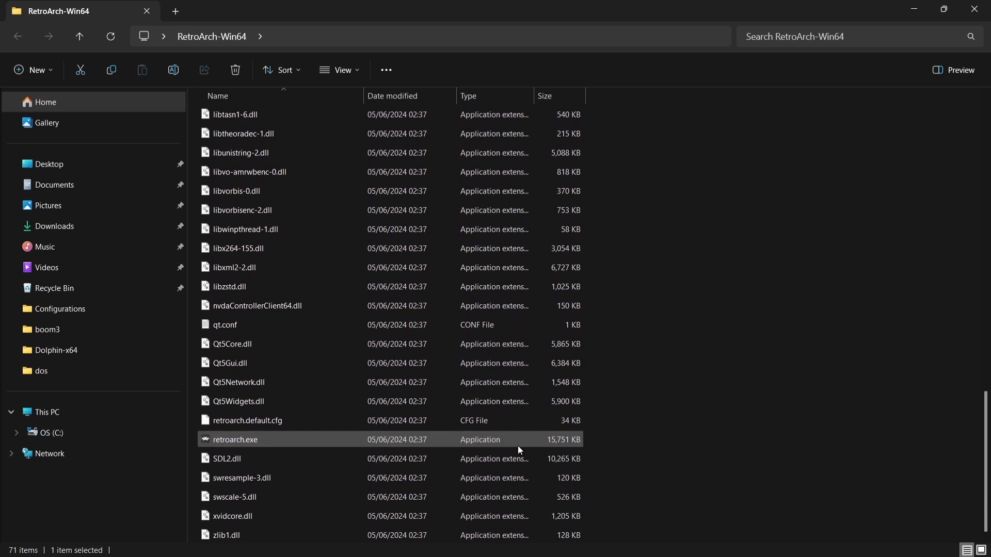
Step: Launch retroarch.exe and toggle Start in Fullscreen Mode under Settings > Video > Fullscreen Mode
double_click(324, 438)
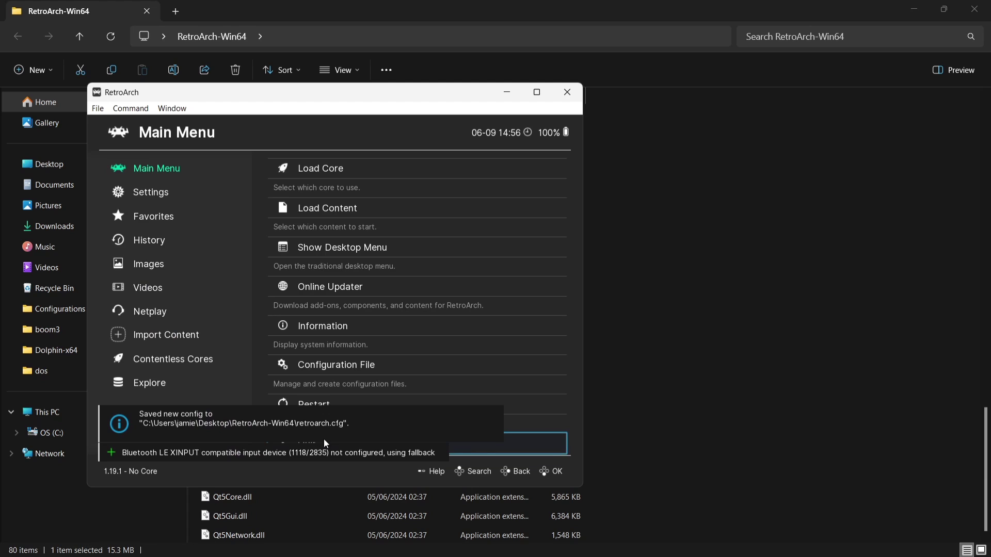
key(Down)
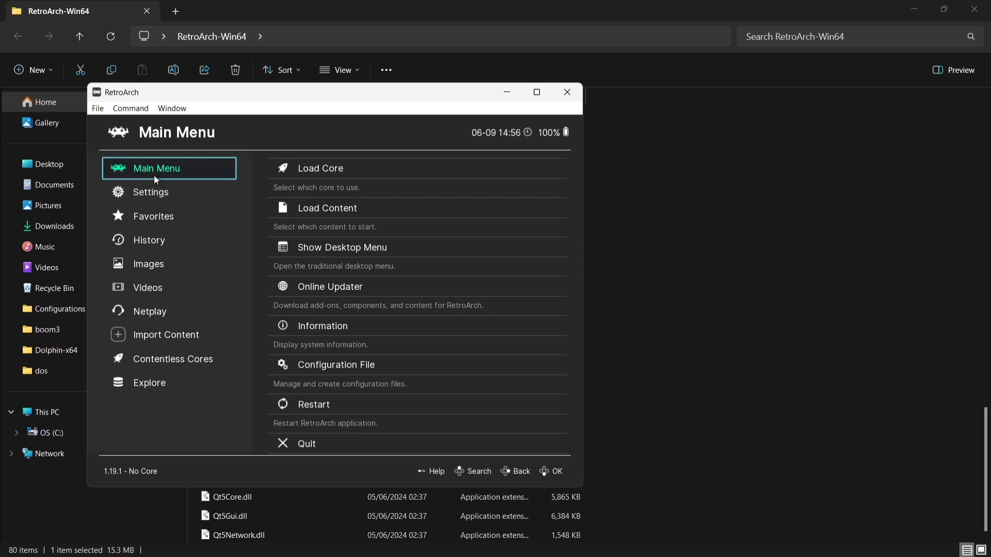
click(155, 195)
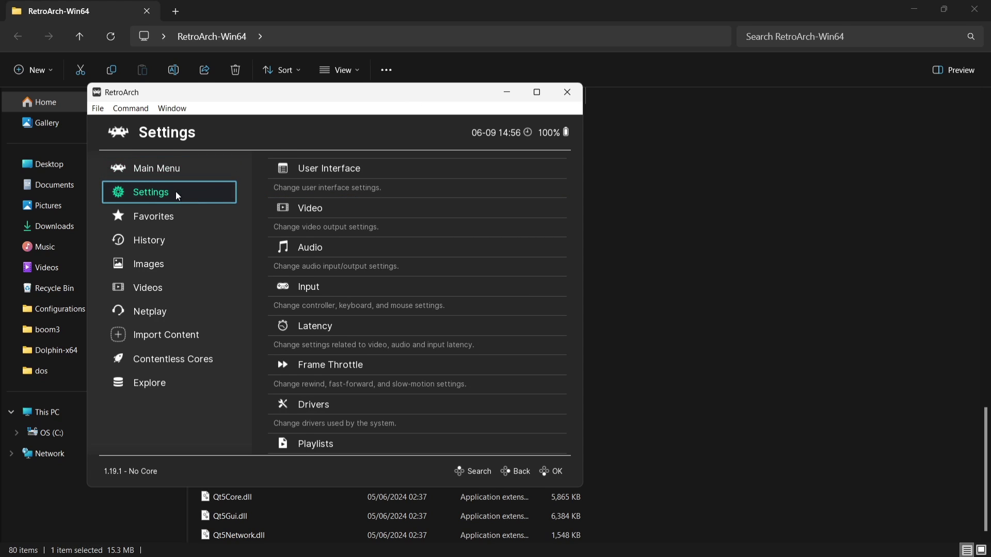
click(320, 206)
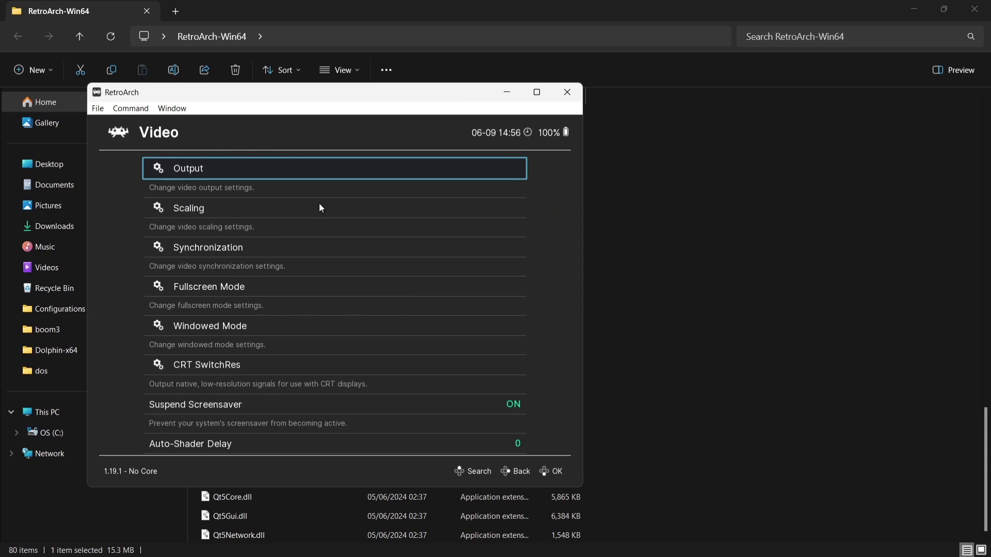
click(215, 288)
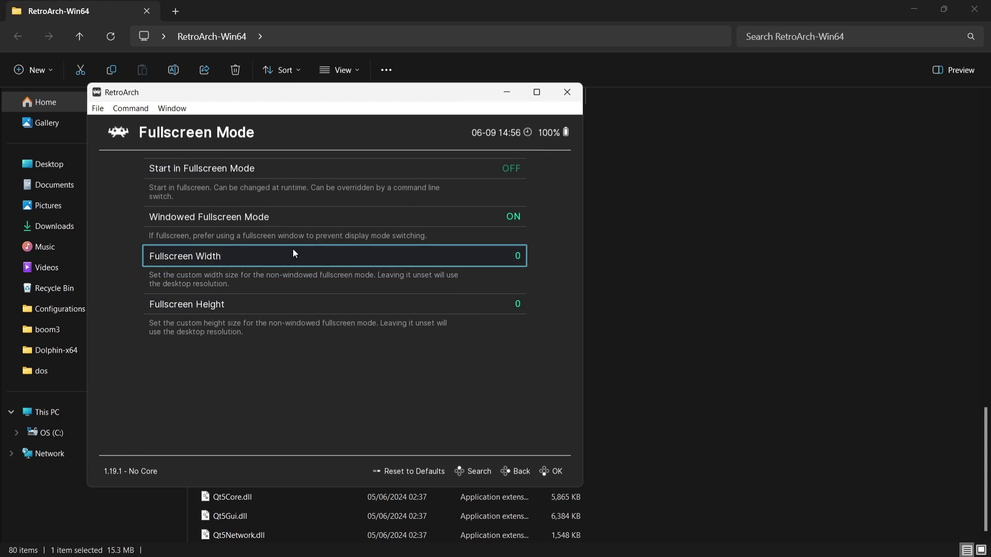
click(259, 175)
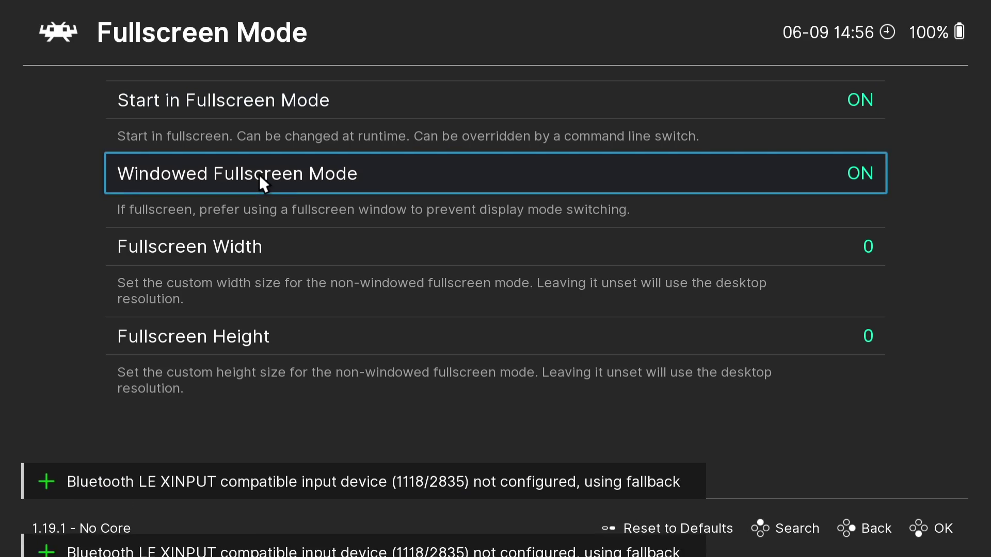
Step: Leave the fullscreen settings and open the Core Downloader under Online Updater
key(Down)
key(Up)
key(Up)
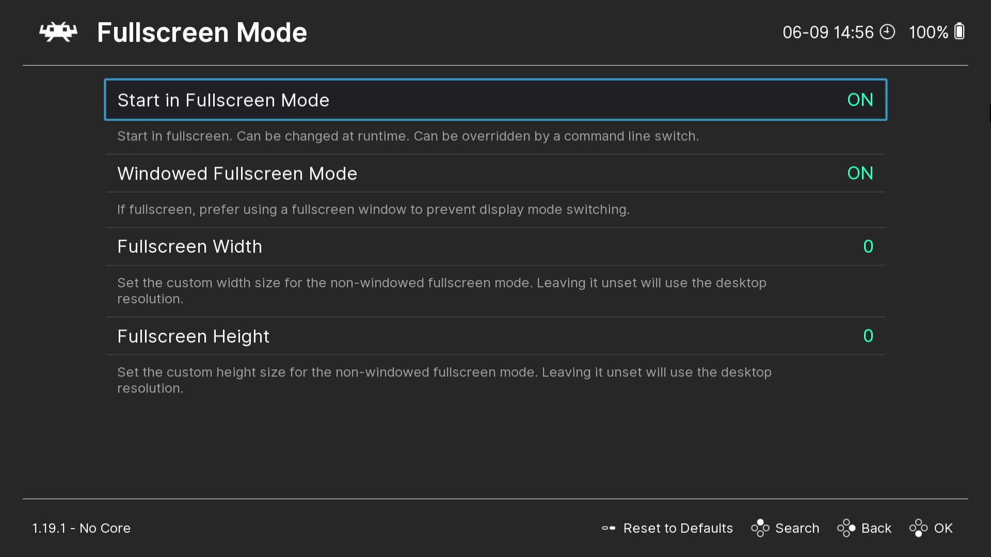
key(BackSpace)
key(BackSpace)
key(BackSpace)
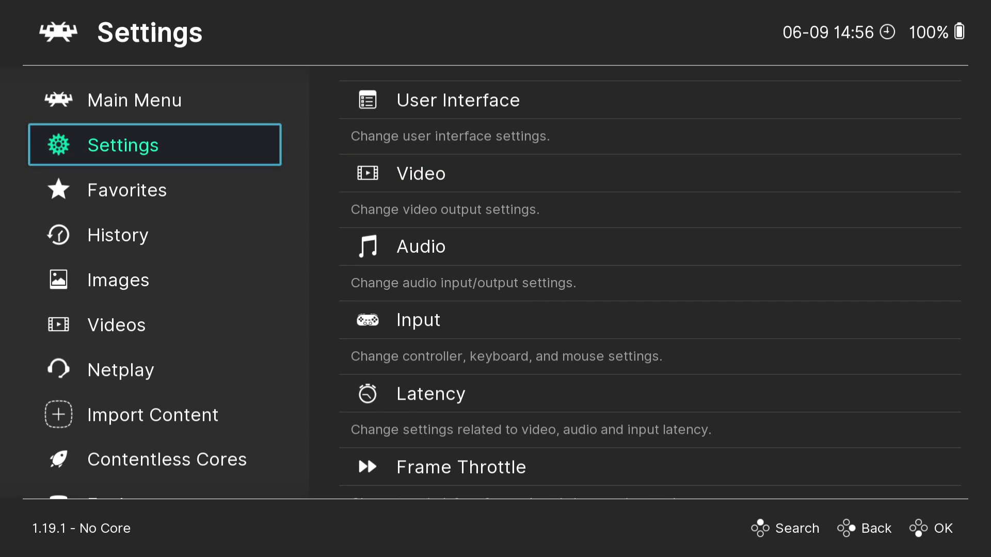
key(Up)
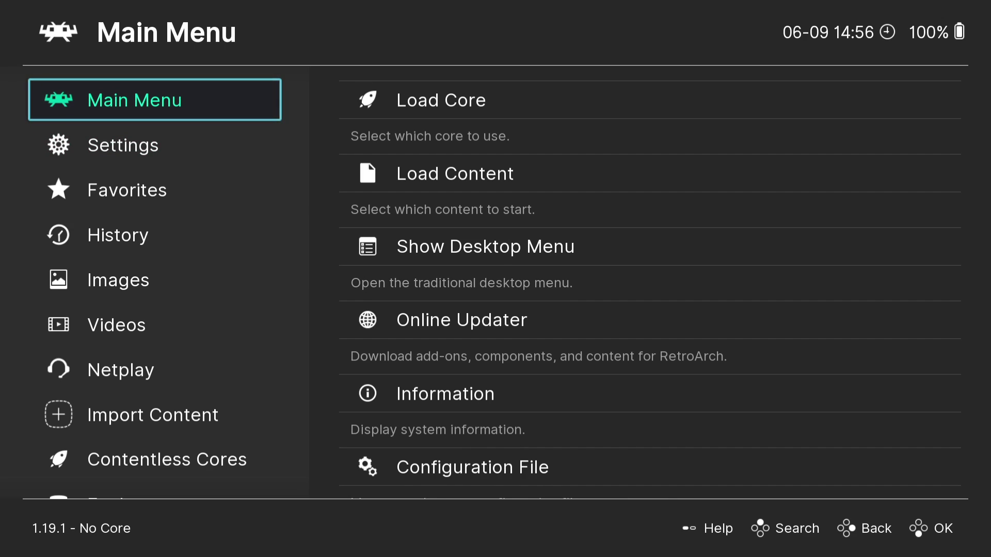
key(Right)
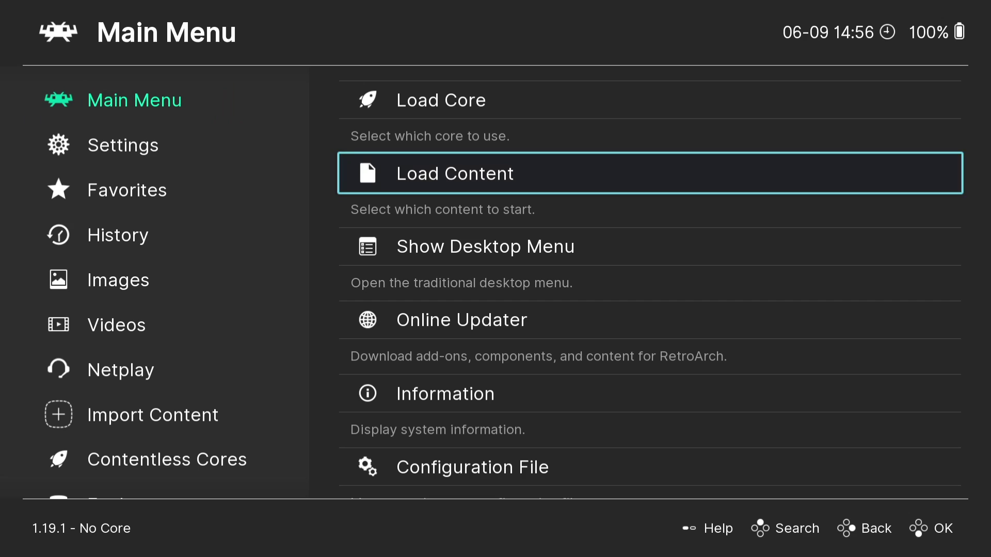
key(Down)
key(Down)
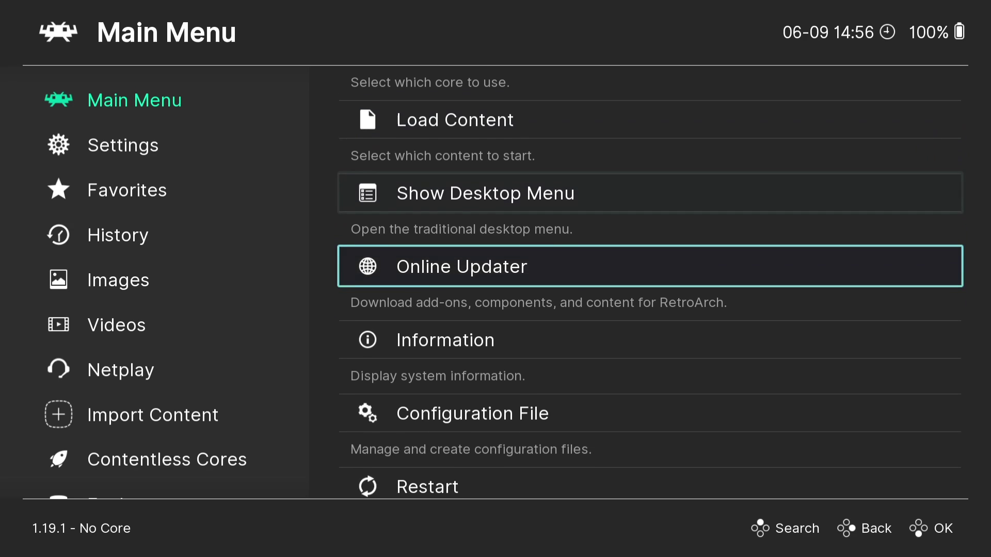
key(Return)
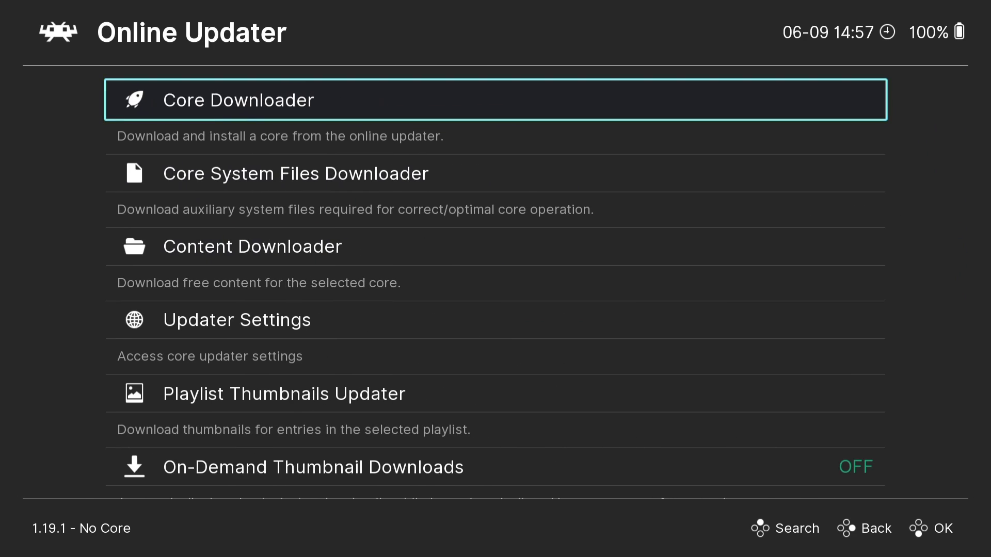
key(Return)
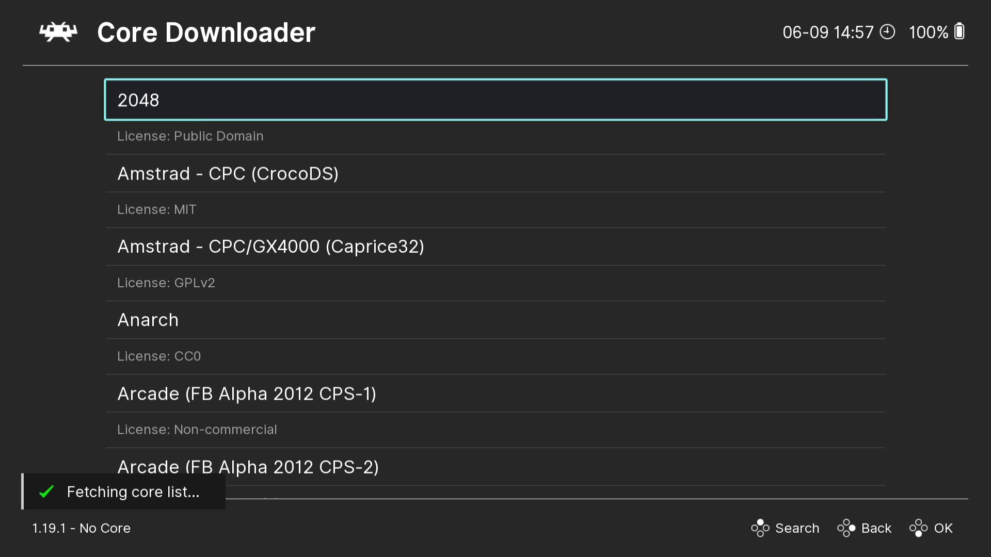
Step: Install the DOS (DOSBox-Pure) core from the core list and return to the Main Menu
key(Down)
key(Down)
key(Down)
key(Down)
key(Down)
key(Down)
key(Down)
key(Down)
key(Down)
key(Down)
key(Down)
key(Down)
key(Down)
key(Down)
key(Down)
key(Down)
key(Down)
key(Down)
key(Down)
key(Down)
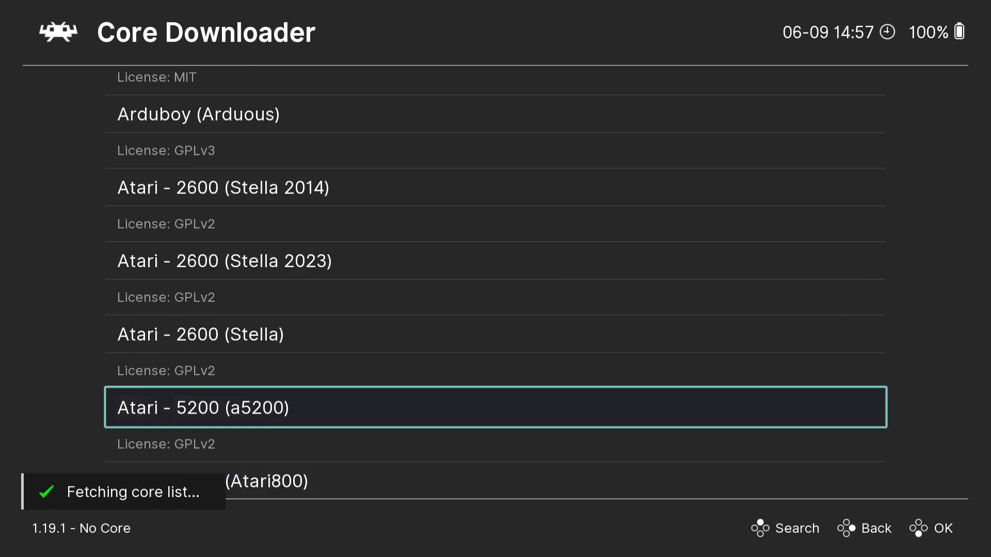
key(Down)
key(Down)
key(Down)
key(Down)
key(Down)
key(Down)
key(Down)
key(Down)
key(Down)
key(Down)
key(Down)
key(Down)
key(Down)
key(Down)
key(Down)
key(Down)
key(Down)
key(Down)
key(Down)
key(Down)
key(Up)
key(Up)
key(Up)
key(Up)
key(Up)
key(Up)
key(Up)
key(Up)
key(Up)
key(Up)
key(Up)
key(Up)
key(Up)
key(Up)
key(Up)
key(Up)
key(Up)
key(Up)
key(Up)
key(Up)
key(Down)
key(Down)
key(Down)
key(Down)
key(Down)
key(Down)
key(Down)
key(Down)
key(Down)
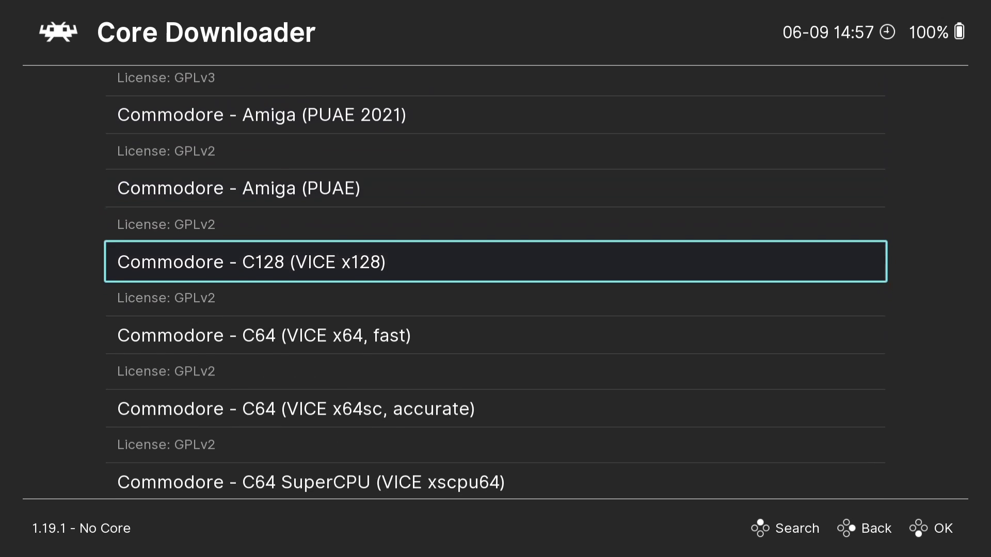
key(Down)
key(Down)
key(Down)
key(Down)
key(Down)
key(Down)
key(Down)
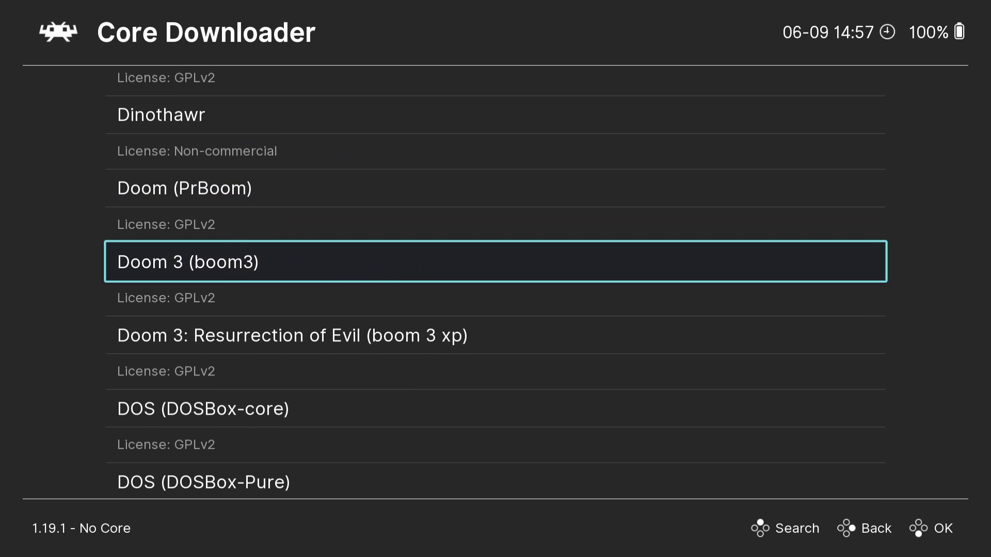
key(Down)
key(Down)
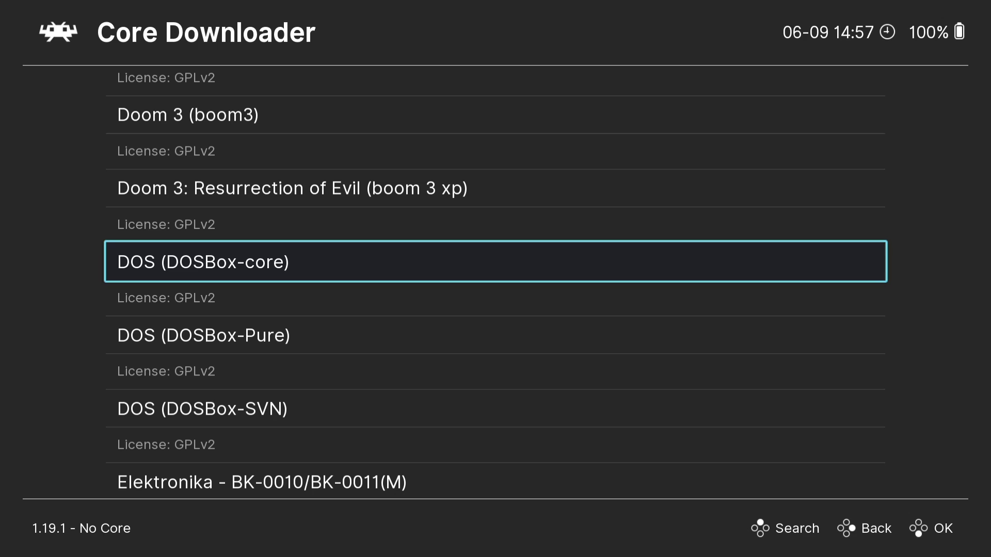
key(Down)
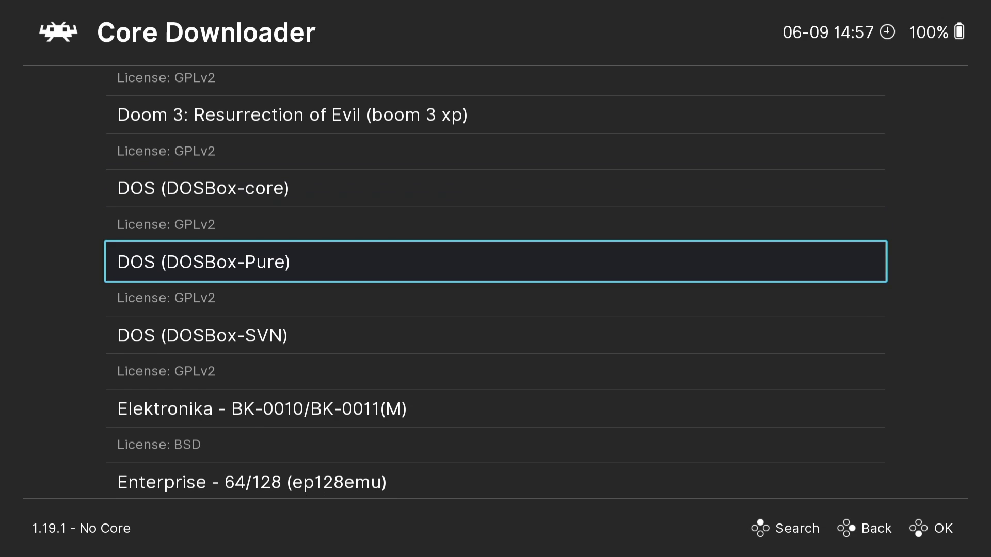
key(Return)
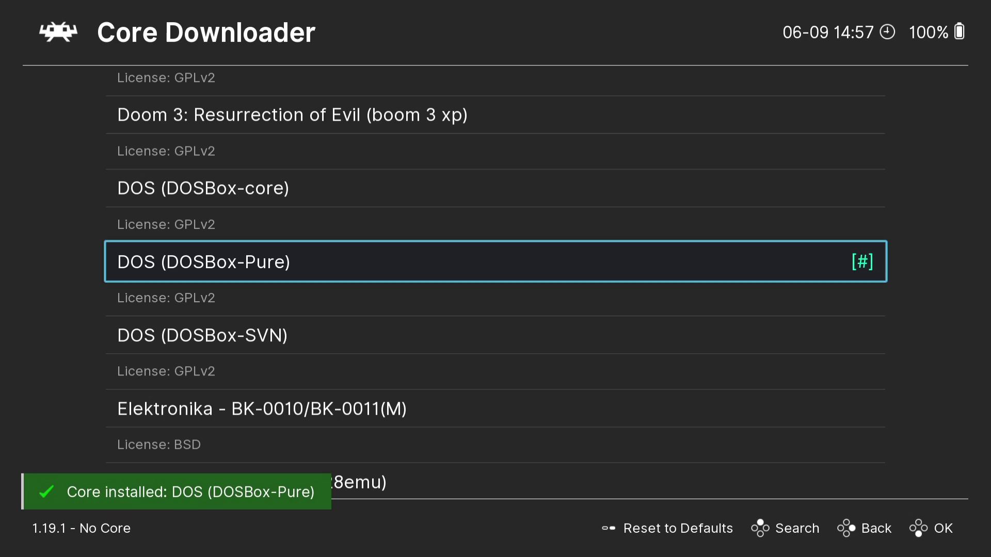
key(BackSpace)
key(BackSpace)
key(Left)
key(Right)
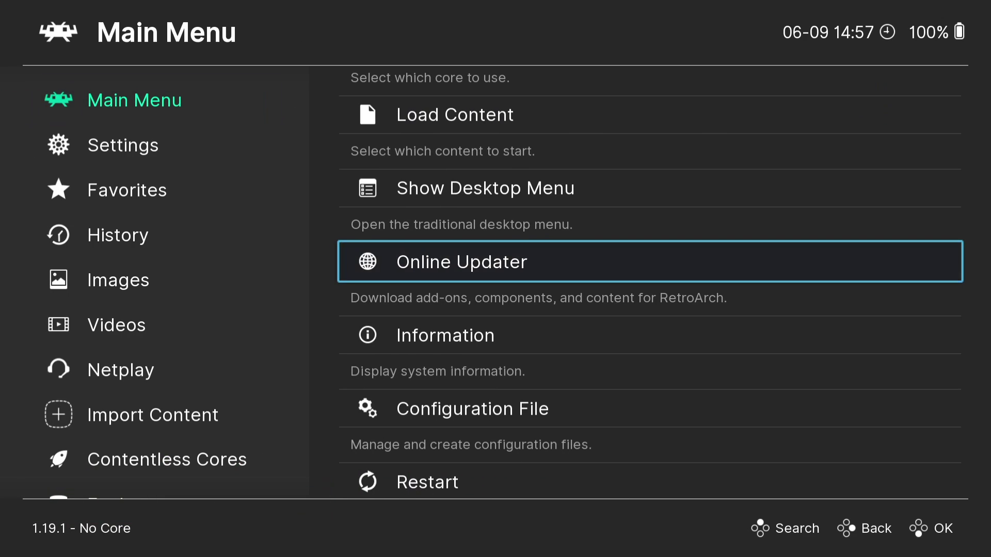
Step: Save Current Configuration to retroarch.cfg from Configuration File, then choose Load Content
key(Down)
key(Down)
key(Return)
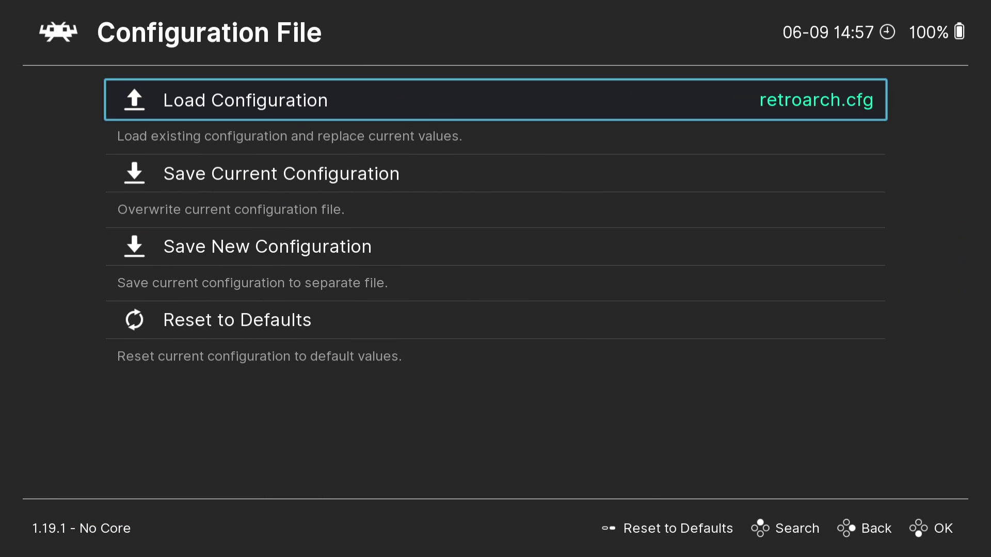
key(Down)
key(Return)
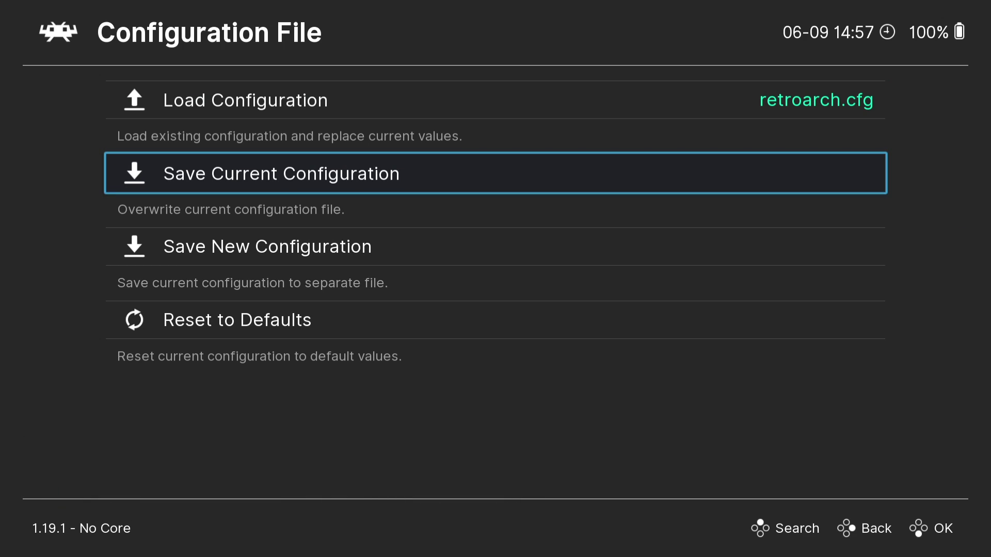
key(BackSpace)
key(BackSpace)
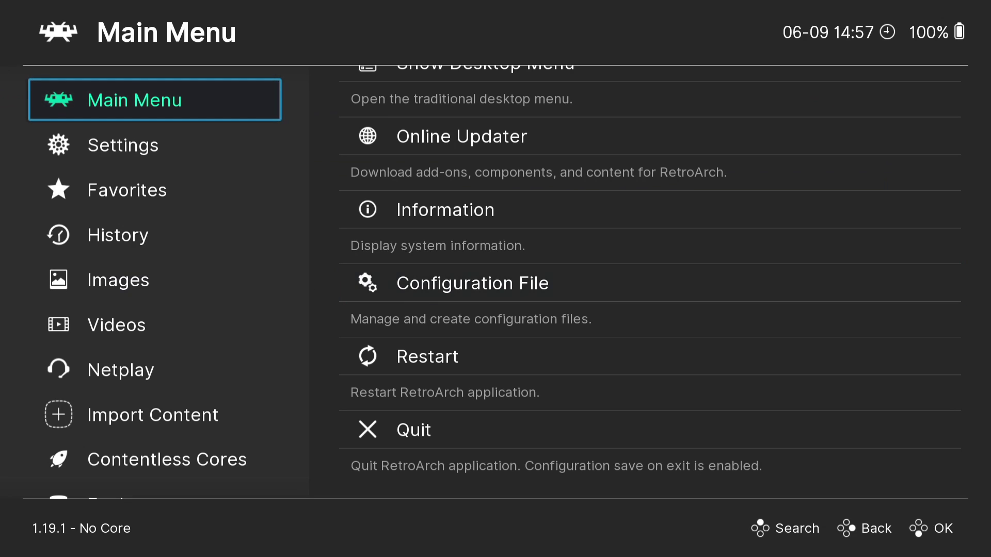
key(Return)
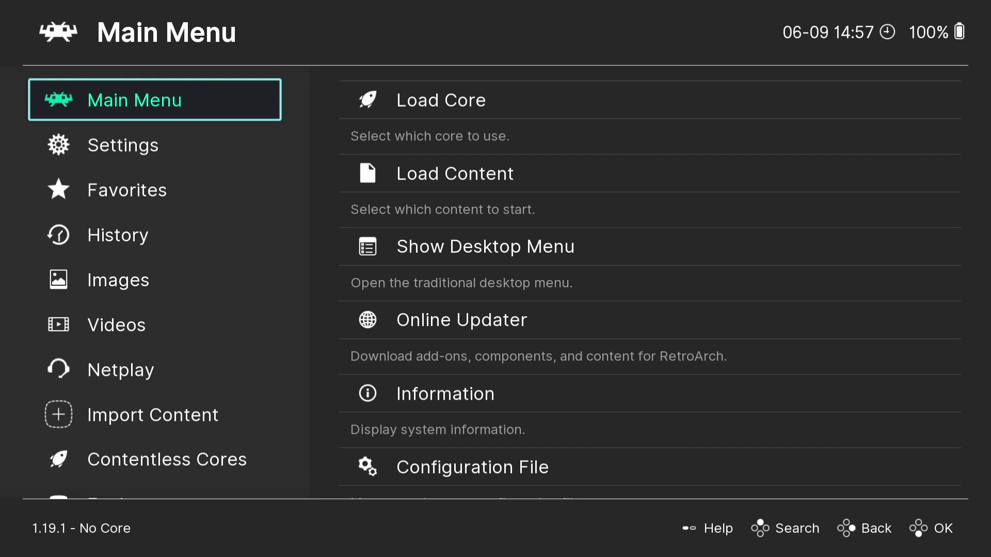
click(650, 173)
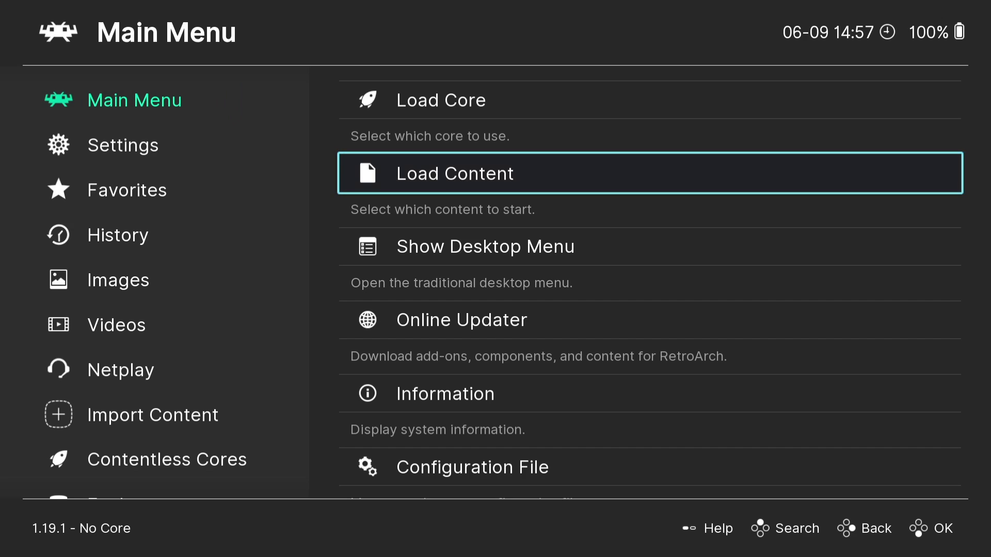
Step: Browse from the start directory through C:\ > Users > the user's folder > Desktop
key(Return)
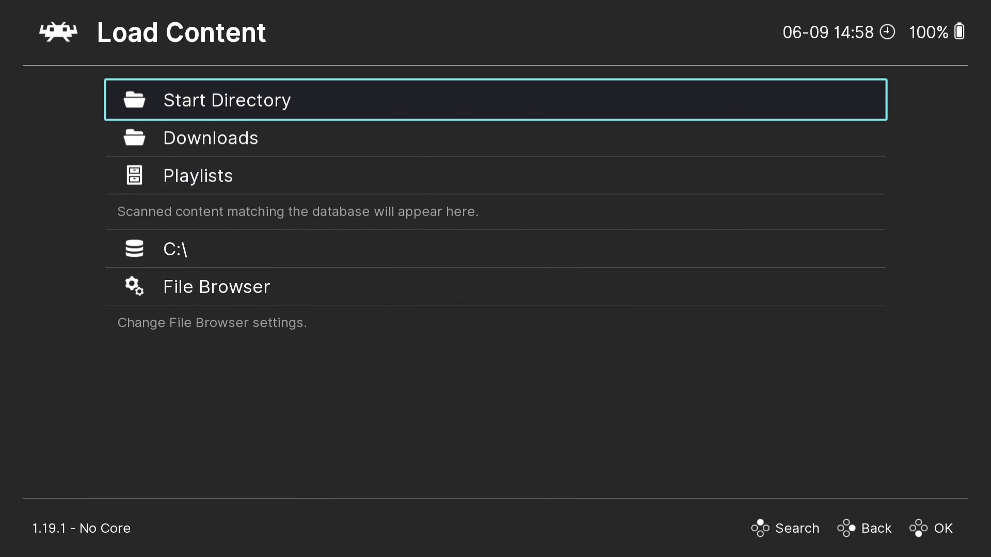
key(Return)
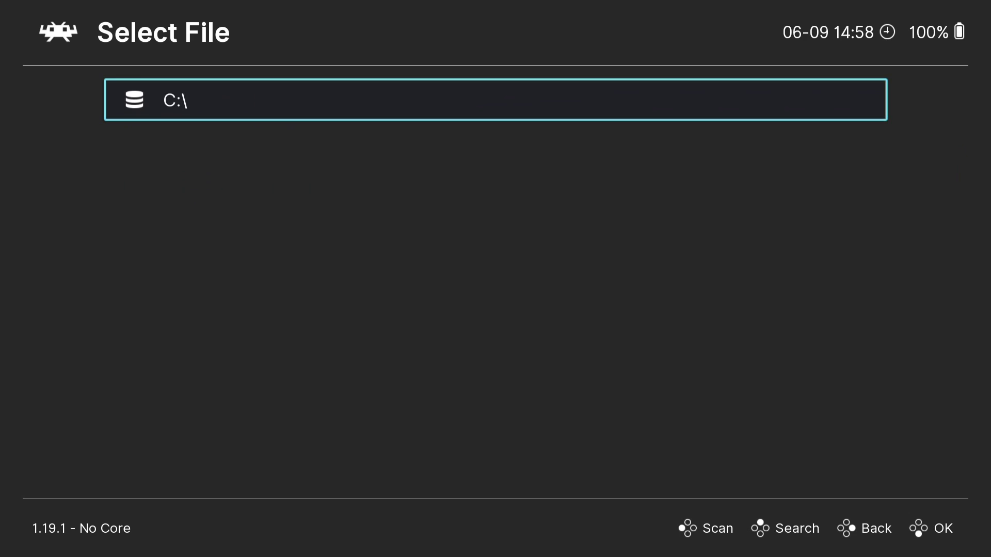
key(Return)
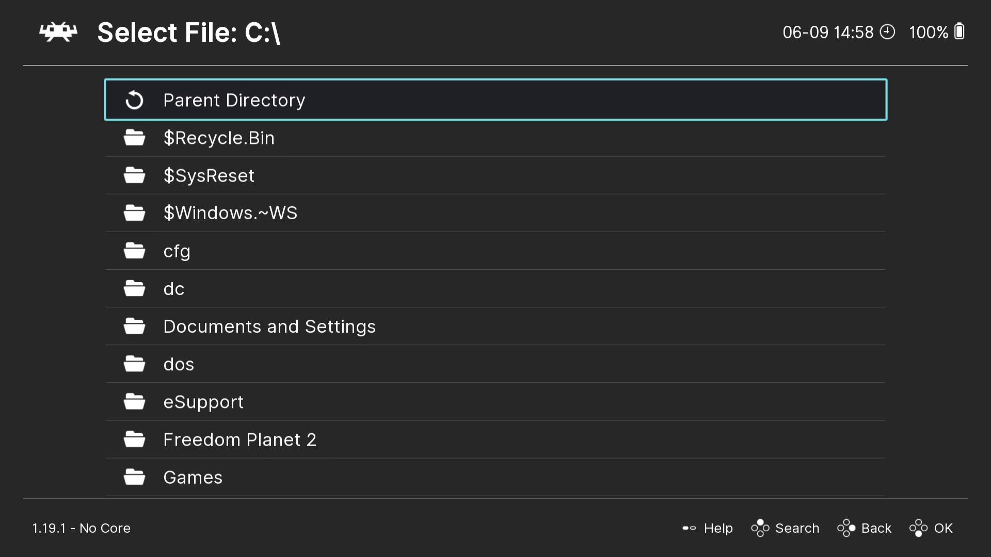
key(Up)
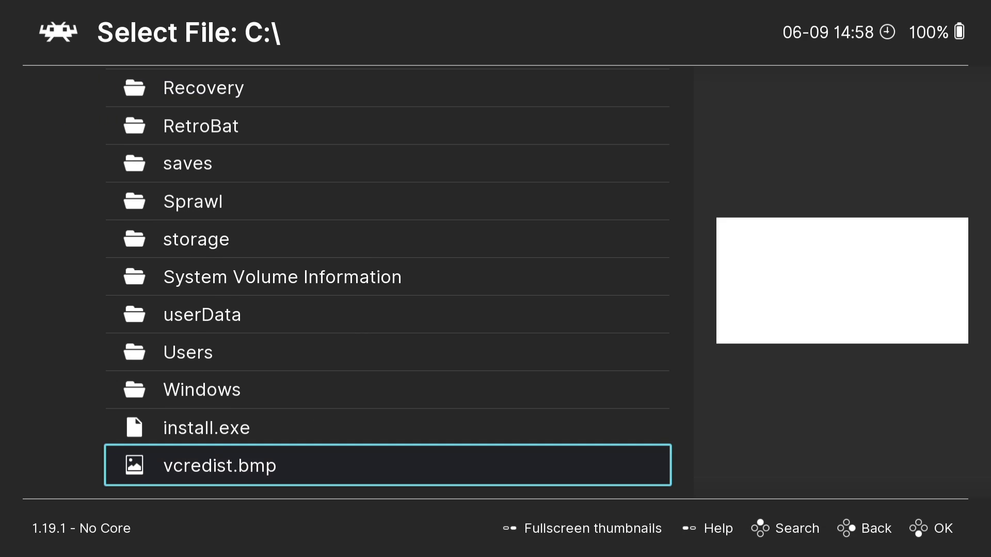
key(Up)
key(Up)
key(Up)
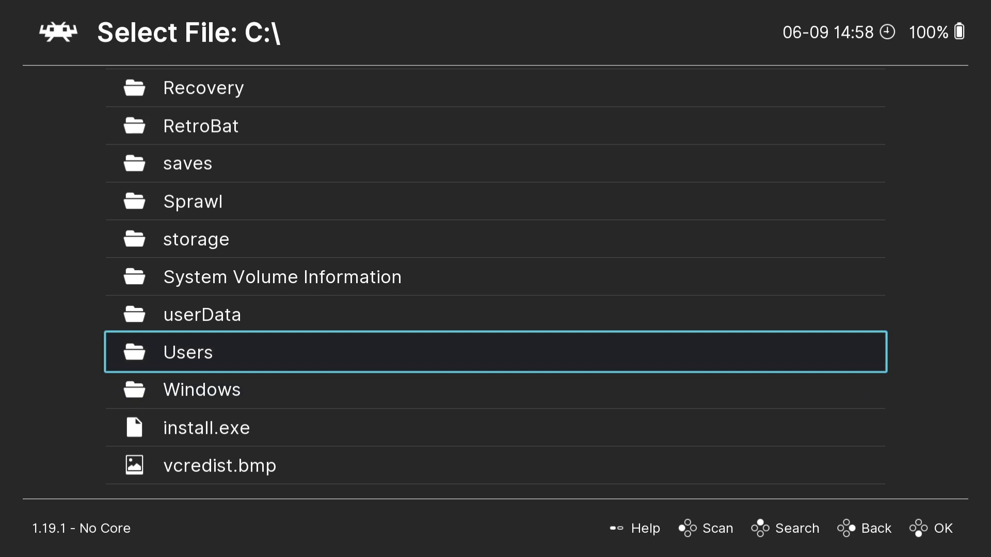
key(Return)
key(Down)
key(Down)
key(Down)
key(Down)
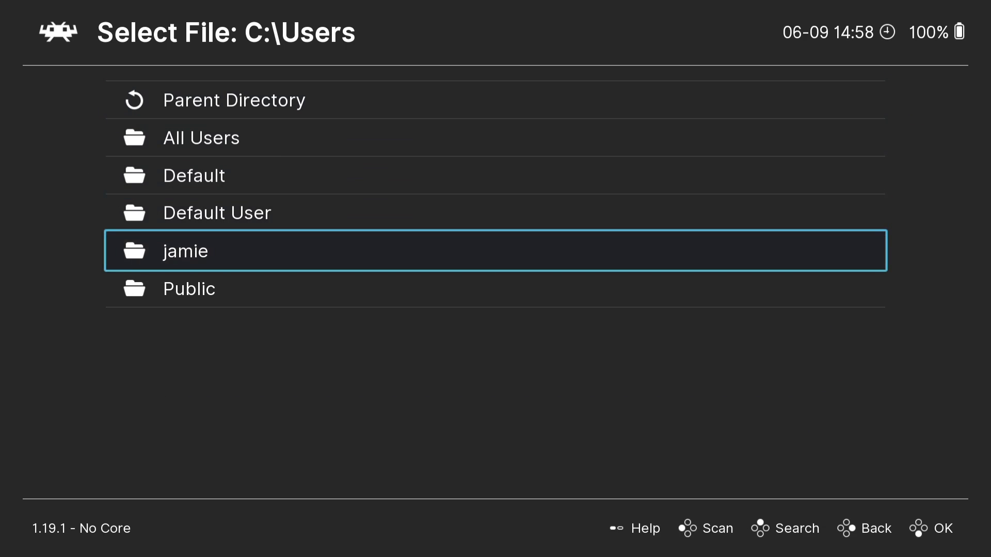
key(Return)
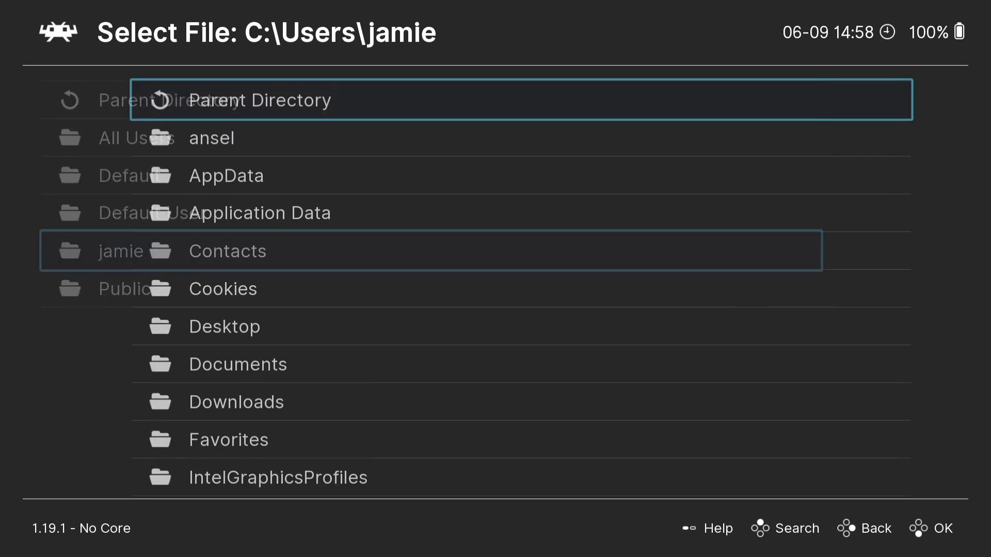
key(Down)
key(Down)
key(Down)
key(Down)
key(Down)
key(Down)
key(Return)
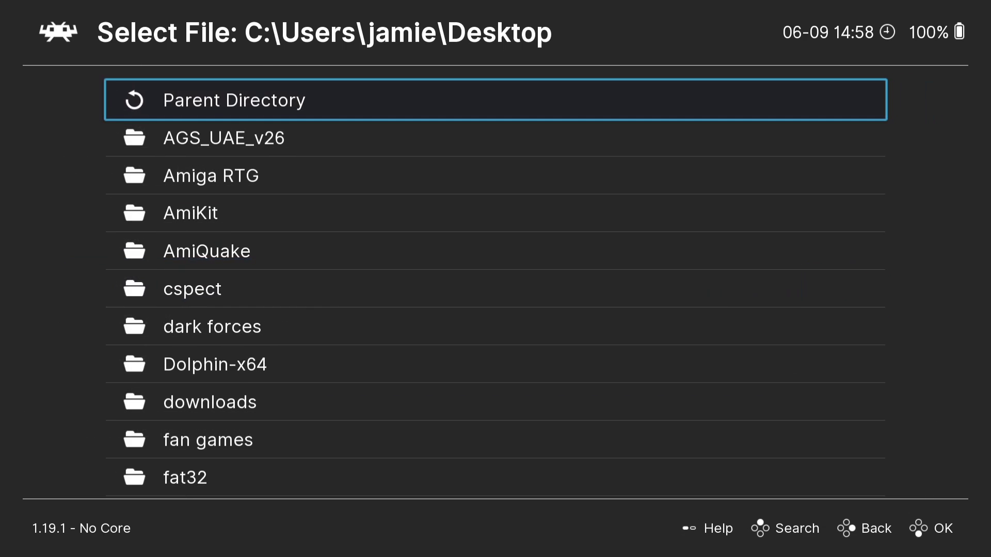
Step: Open RetroArch-Win64 > windows98 and load Windows 98 First Edition.iso
key(Down)
key(Down)
key(Down)
key(Down)
key(Down)
key(Down)
key(Down)
key(Down)
key(Down)
key(Down)
key(Down)
key(Down)
key(Down)
key(Down)
key(Down)
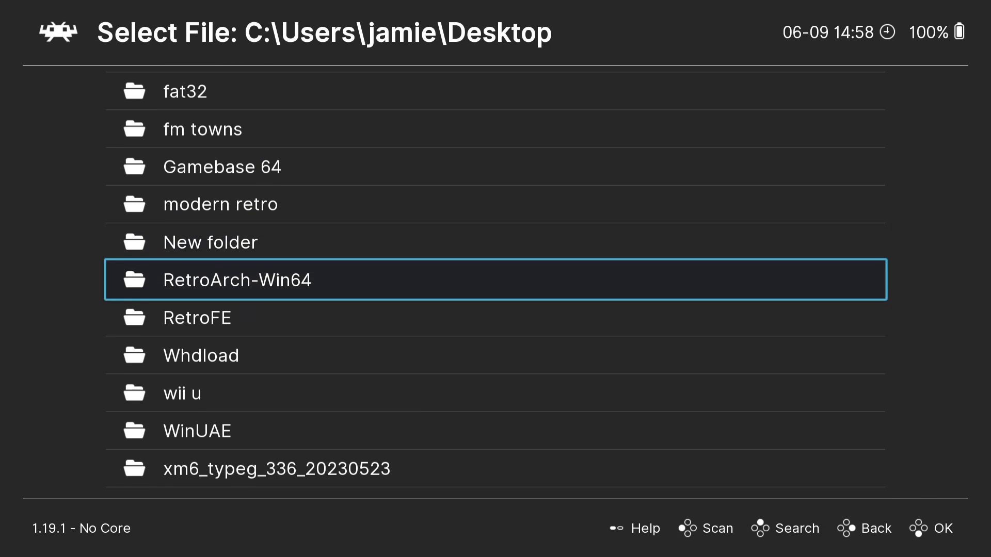
key(Return)
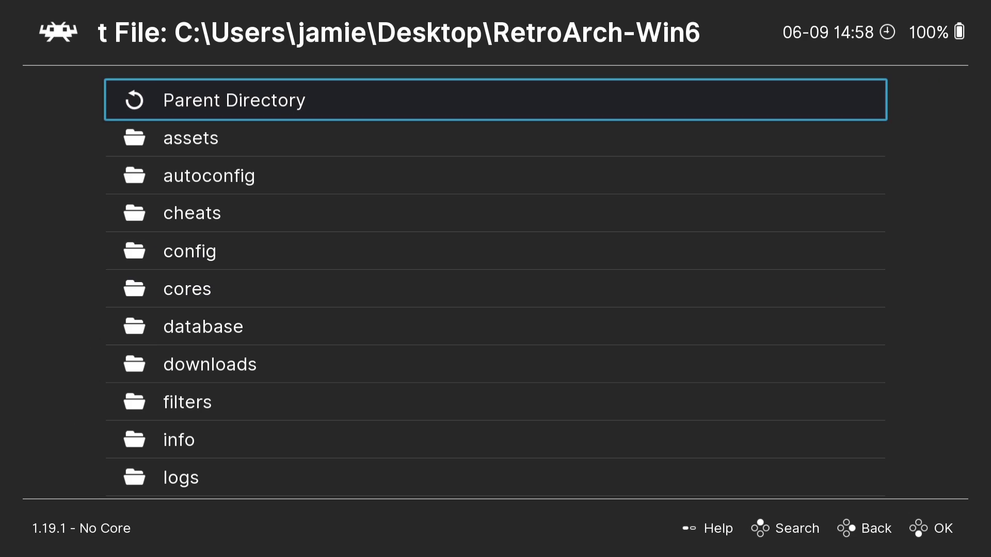
key(Up)
key(Up)
key(Up)
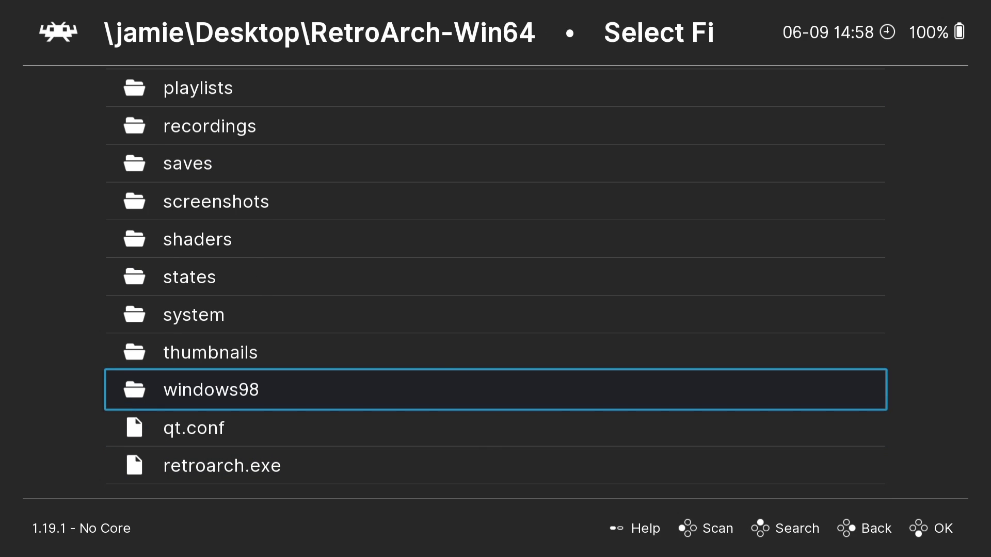
key(Return)
key(Down)
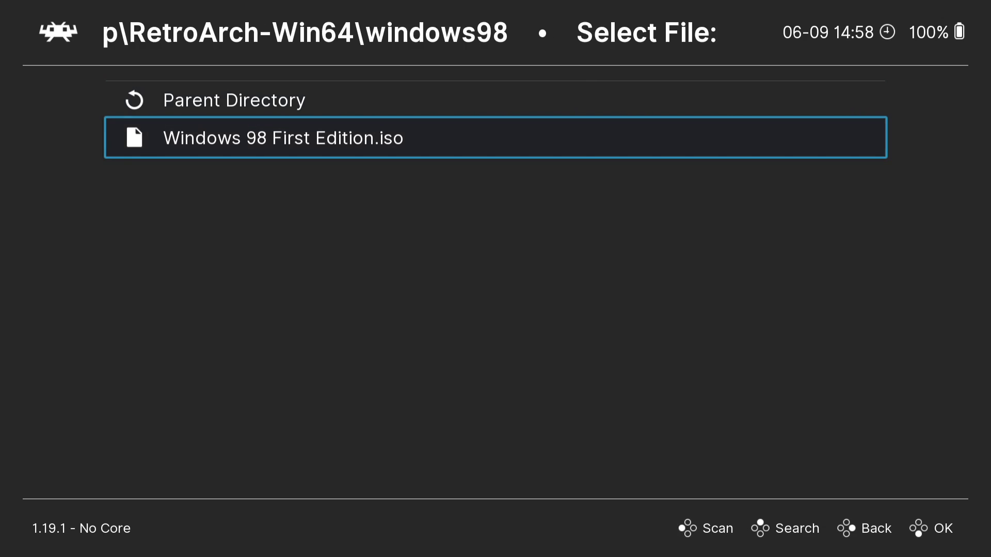
key(alt+Tab)
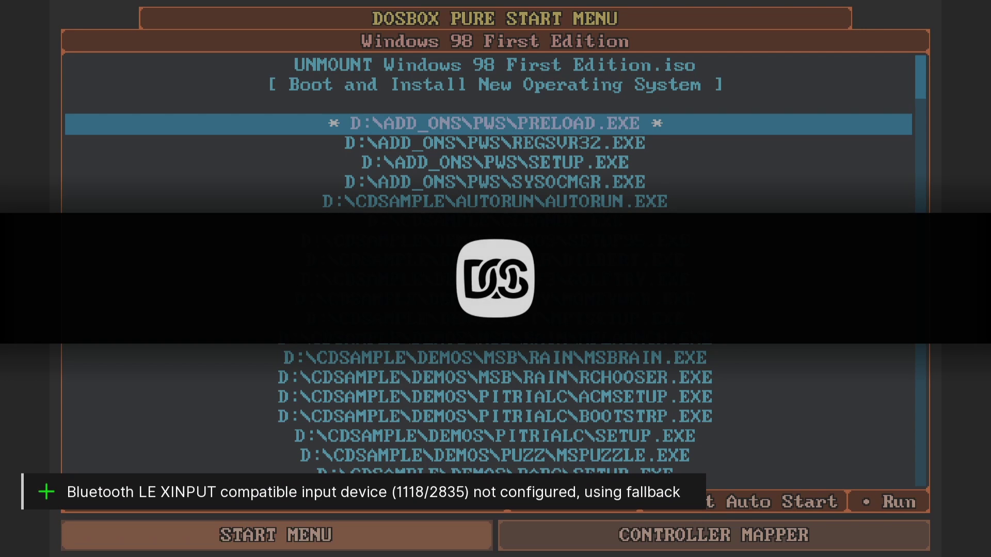
Step: Choose Boot and Install New Operating System in the DOSBox Pure Start Menu
key(Up)
key(Down)
key(Up)
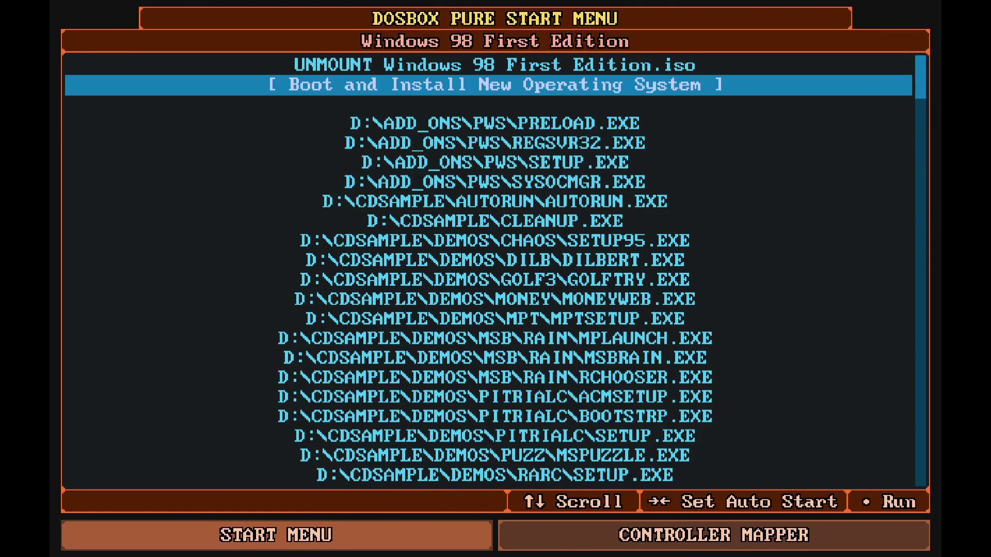
key(Up)
key(Down)
key(Up)
key(Down)
key(Return)
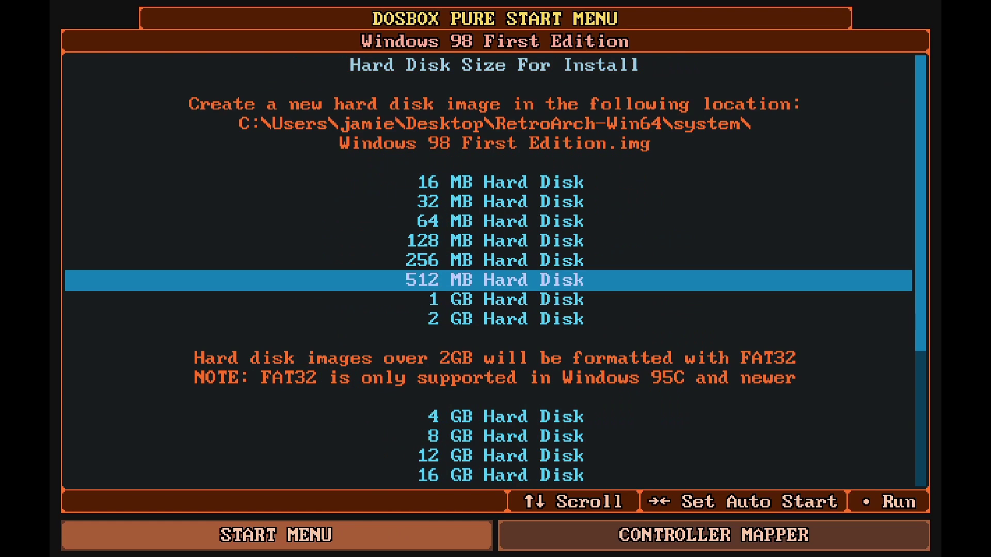
Step: Create a 2 GB hard disk image and select Boot from CD-ROM in the Windows 98 Startup Menu
key(Down)
key(Up)
key(Up)
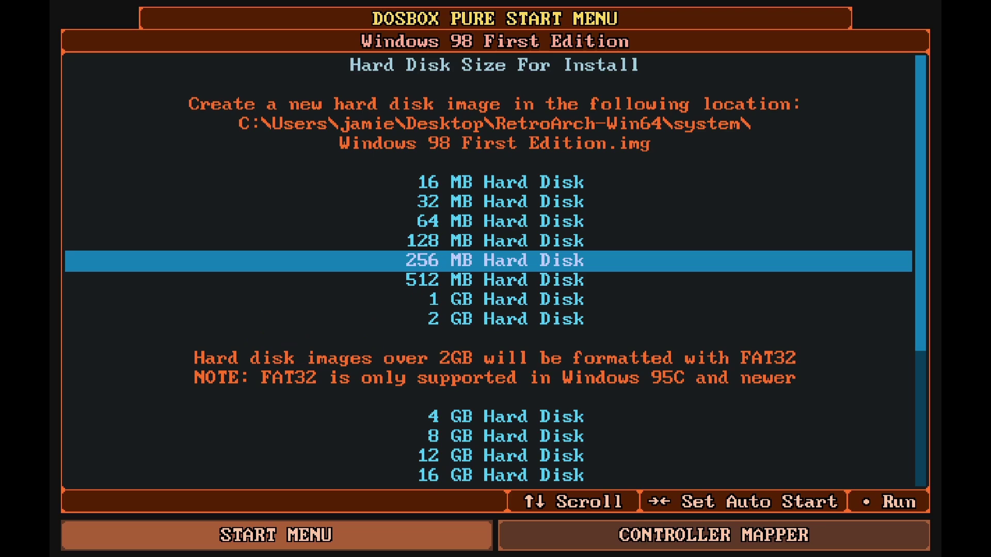
key(Down)
key(Down)
key(Down)
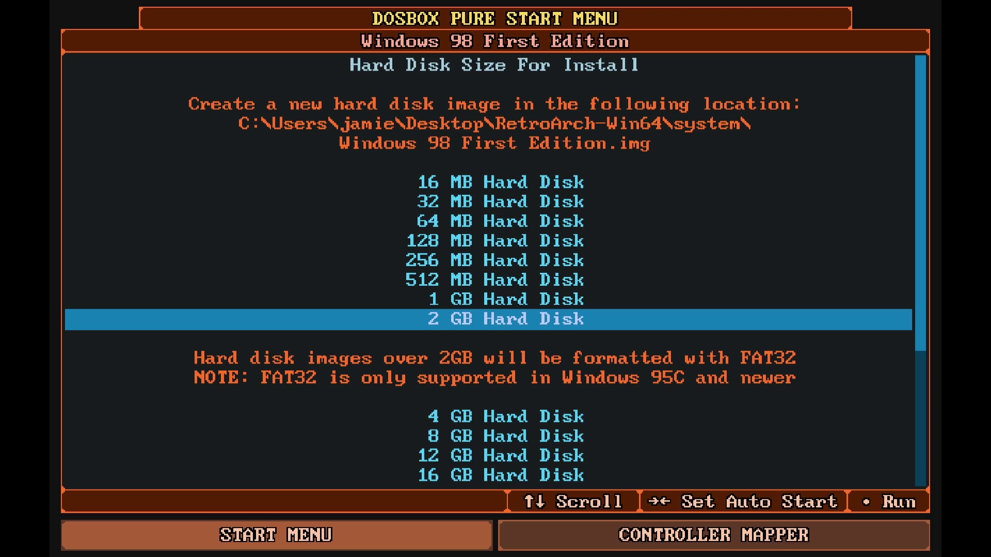
key(Return)
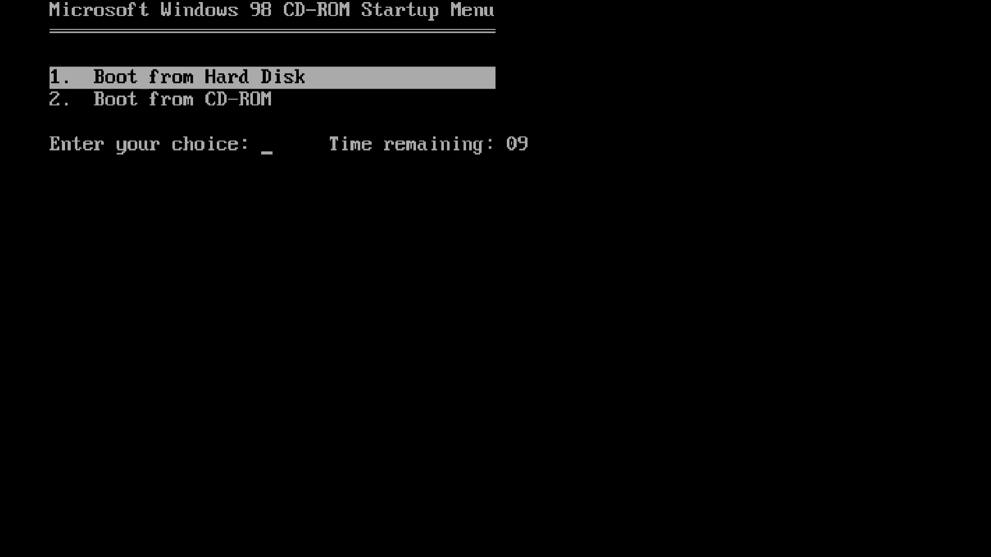
key(Up)
key(Down)
key(Up)
key(Down)
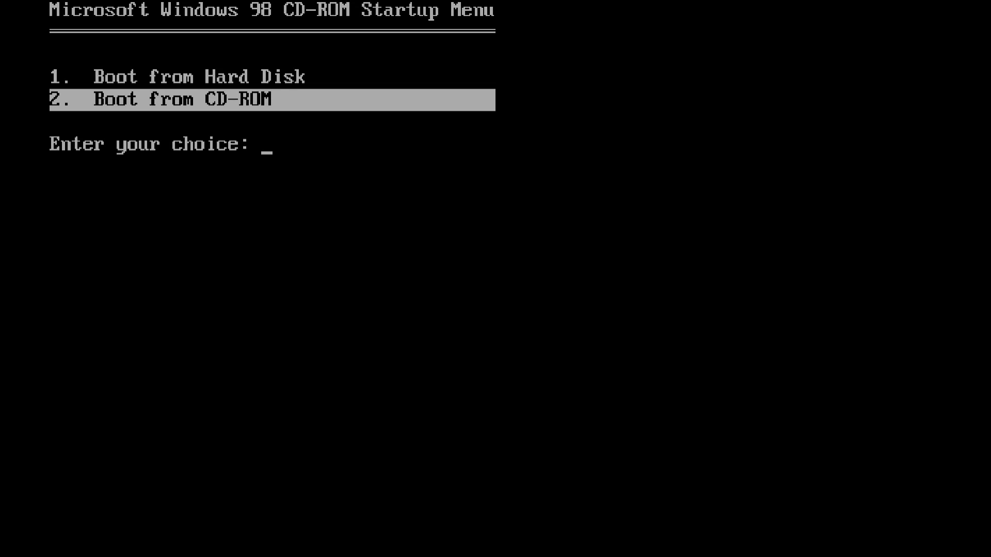